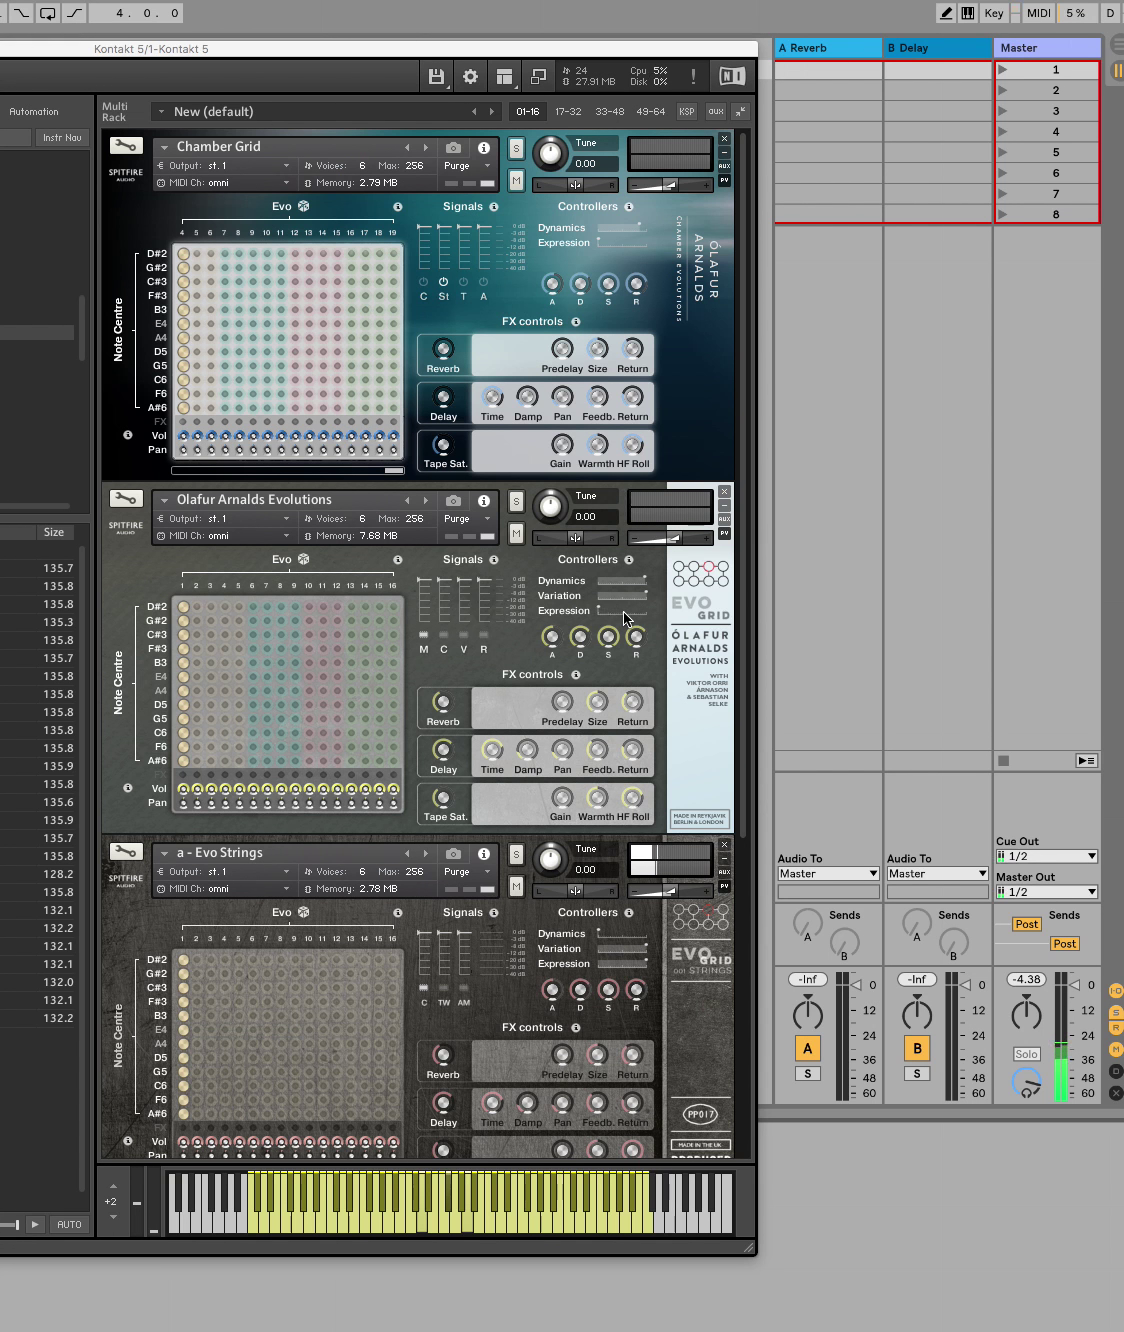
Randomise the Evo grids of Chamber Grid and Olafur Arnalds Evolutions with the subtle category.
scroll(623, 610, "down", 5)
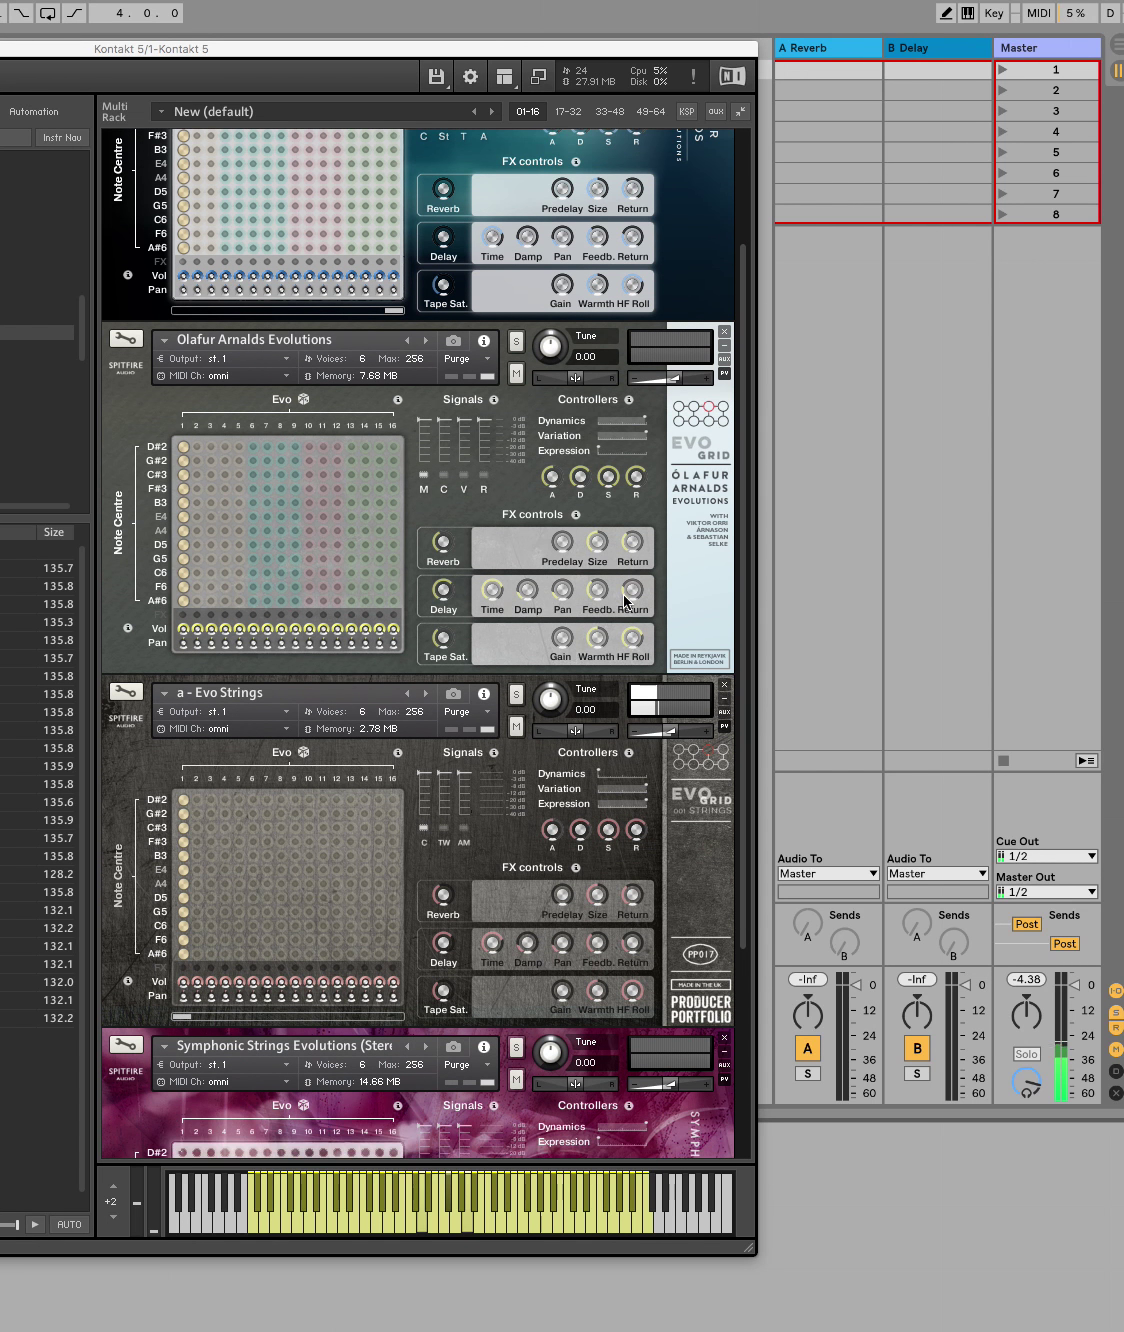
scroll(625, 600, "down", 7)
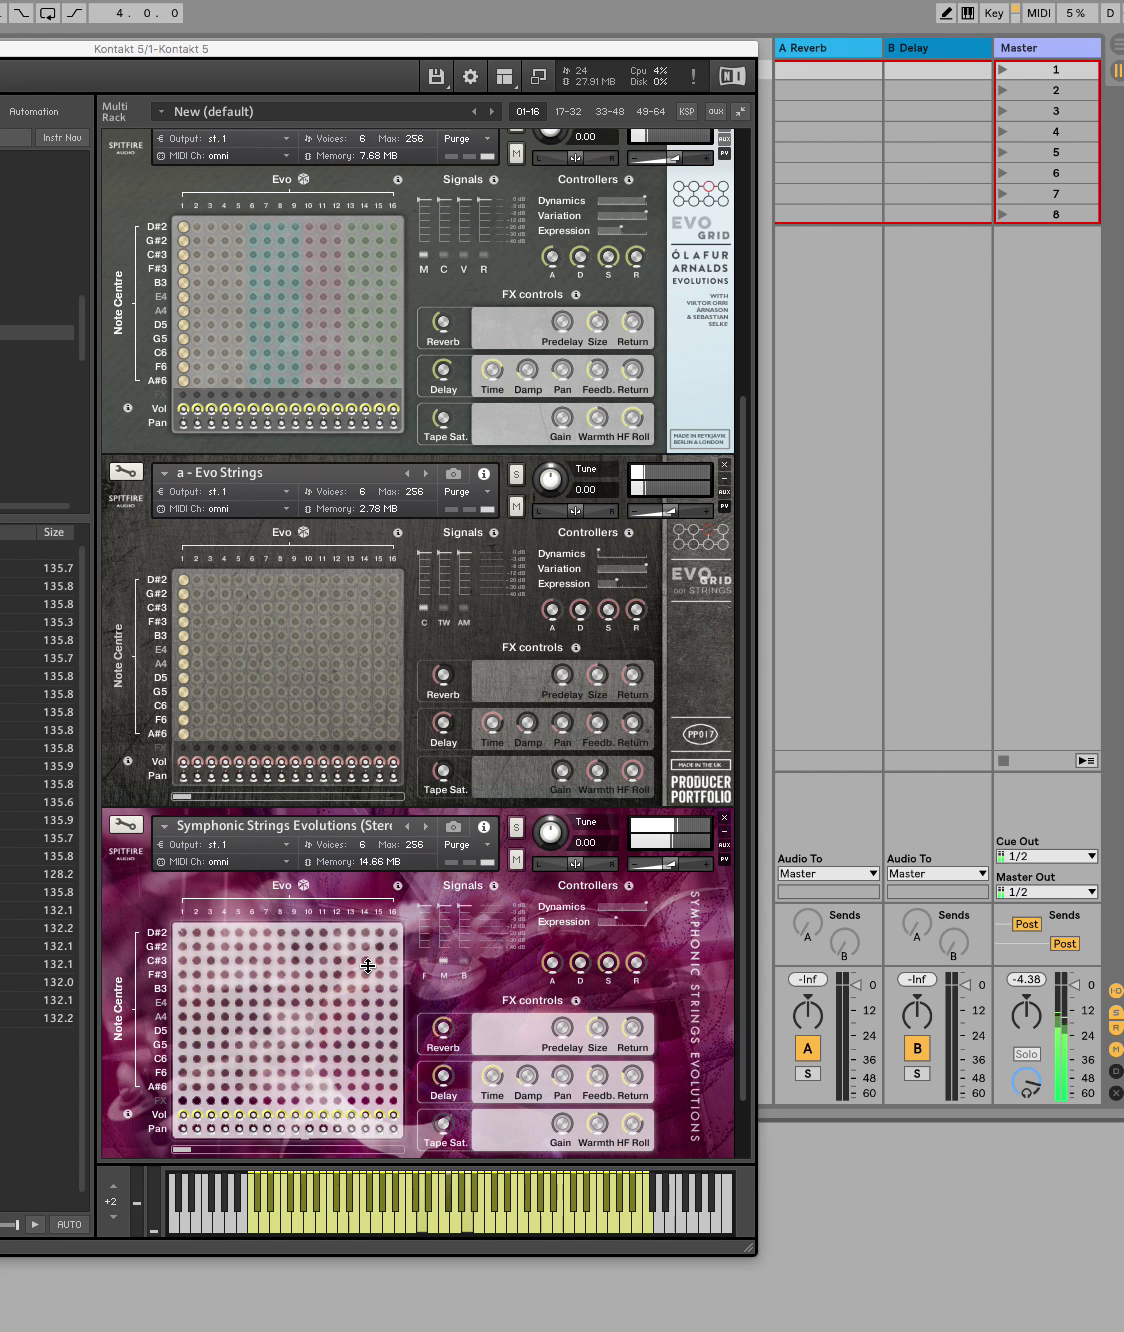
scroll(369, 965, "up", 5)
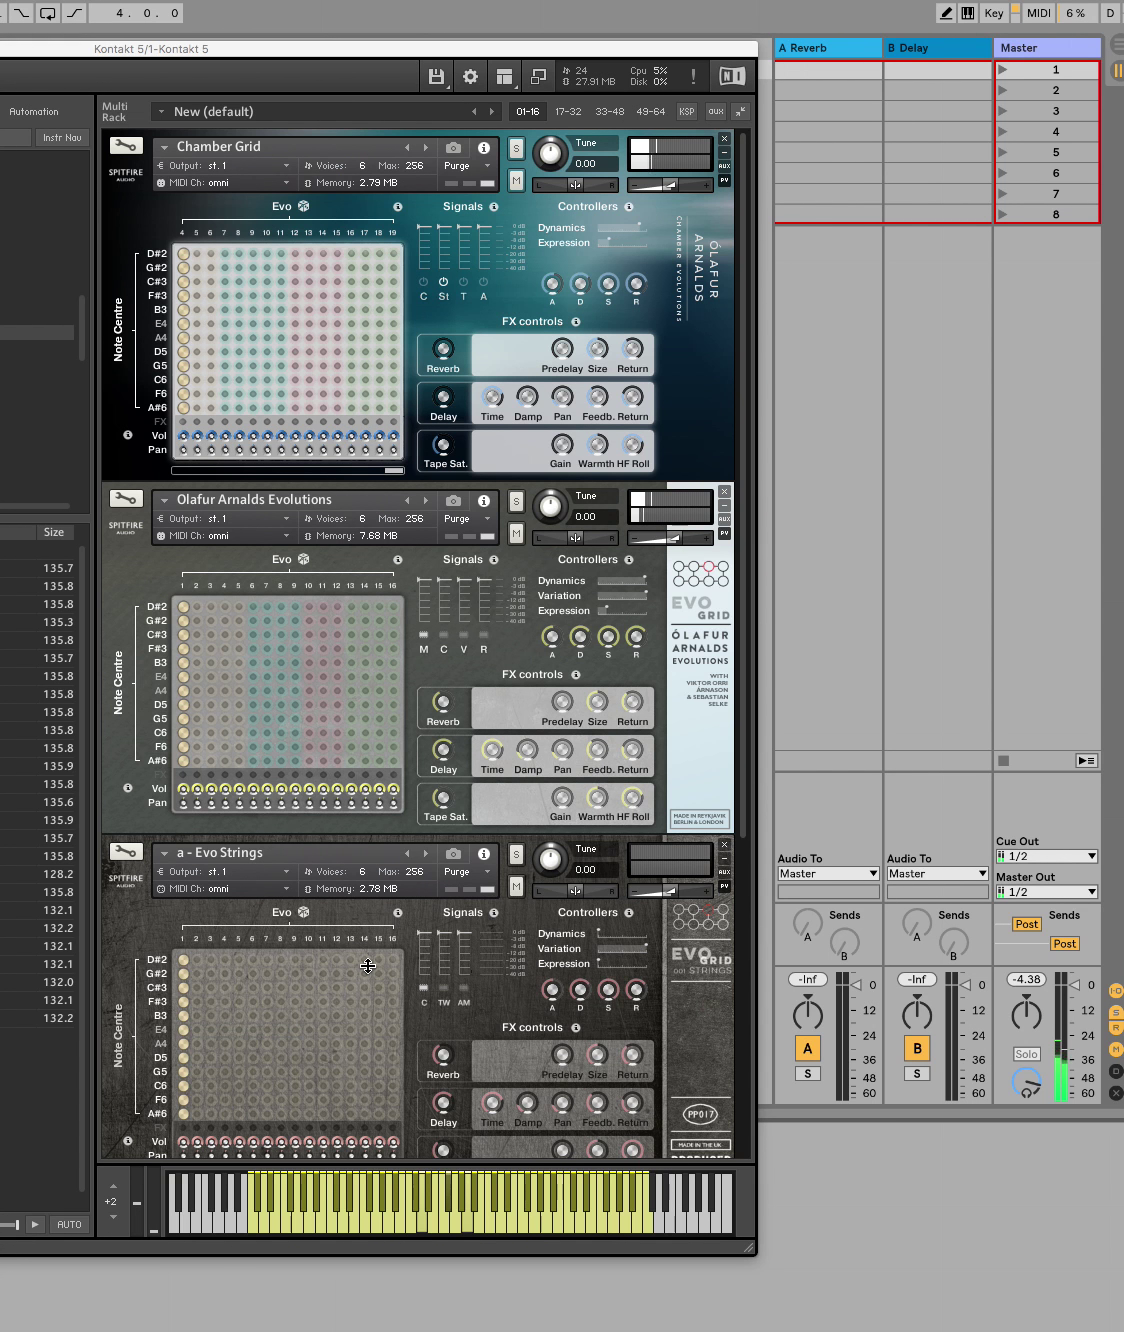
left_click(230, 871)
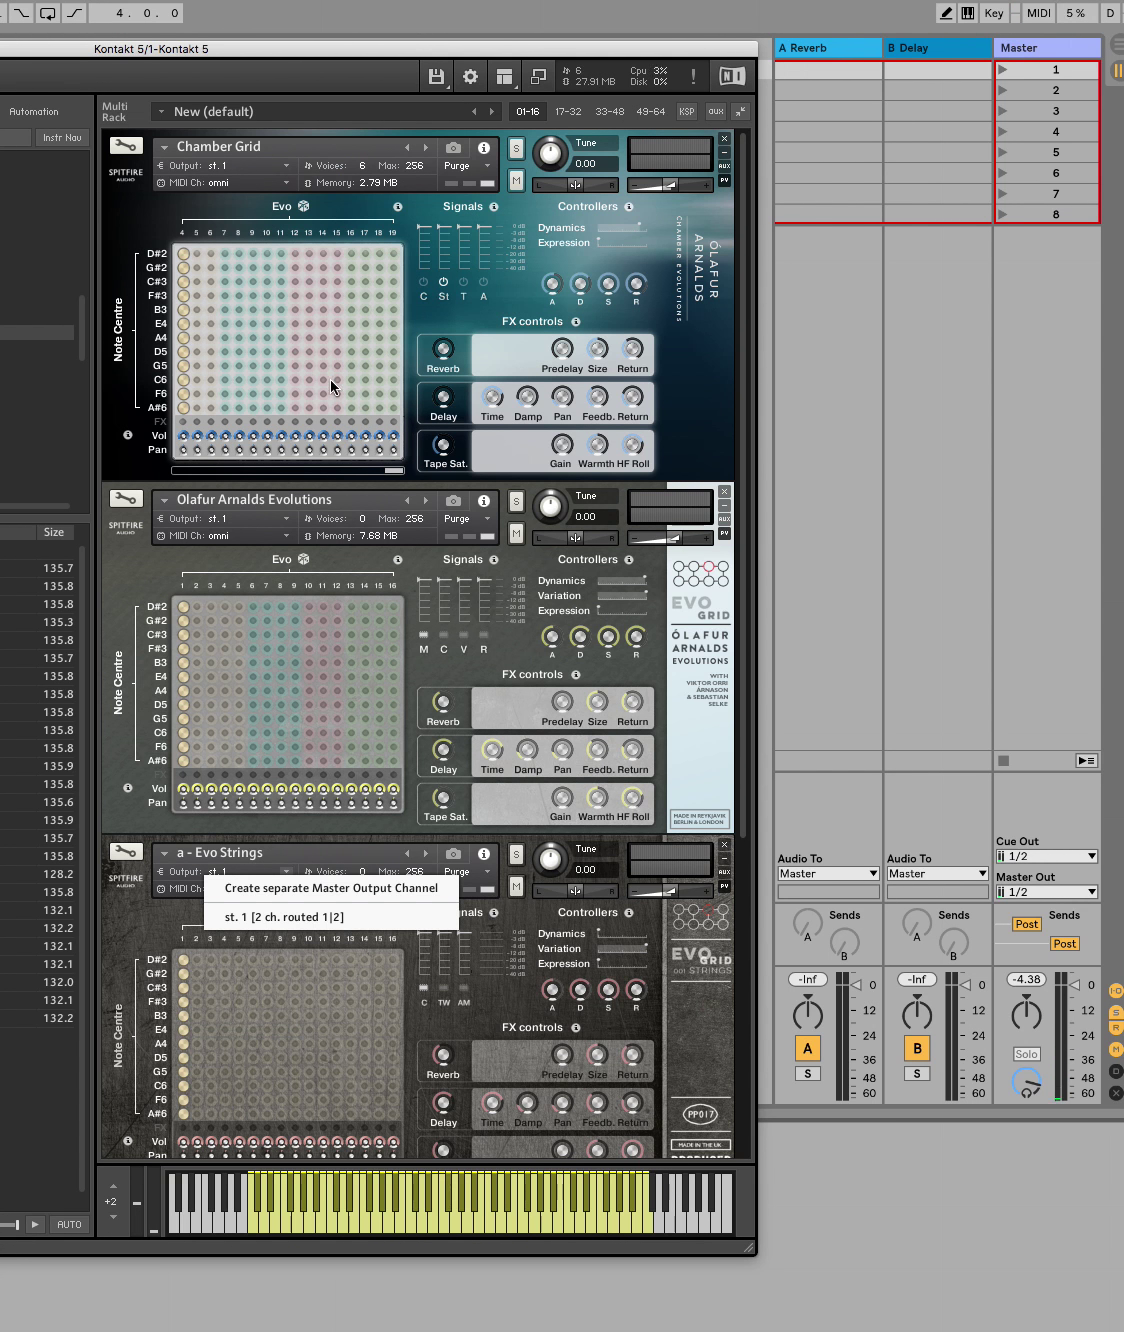
left_click(194, 213)
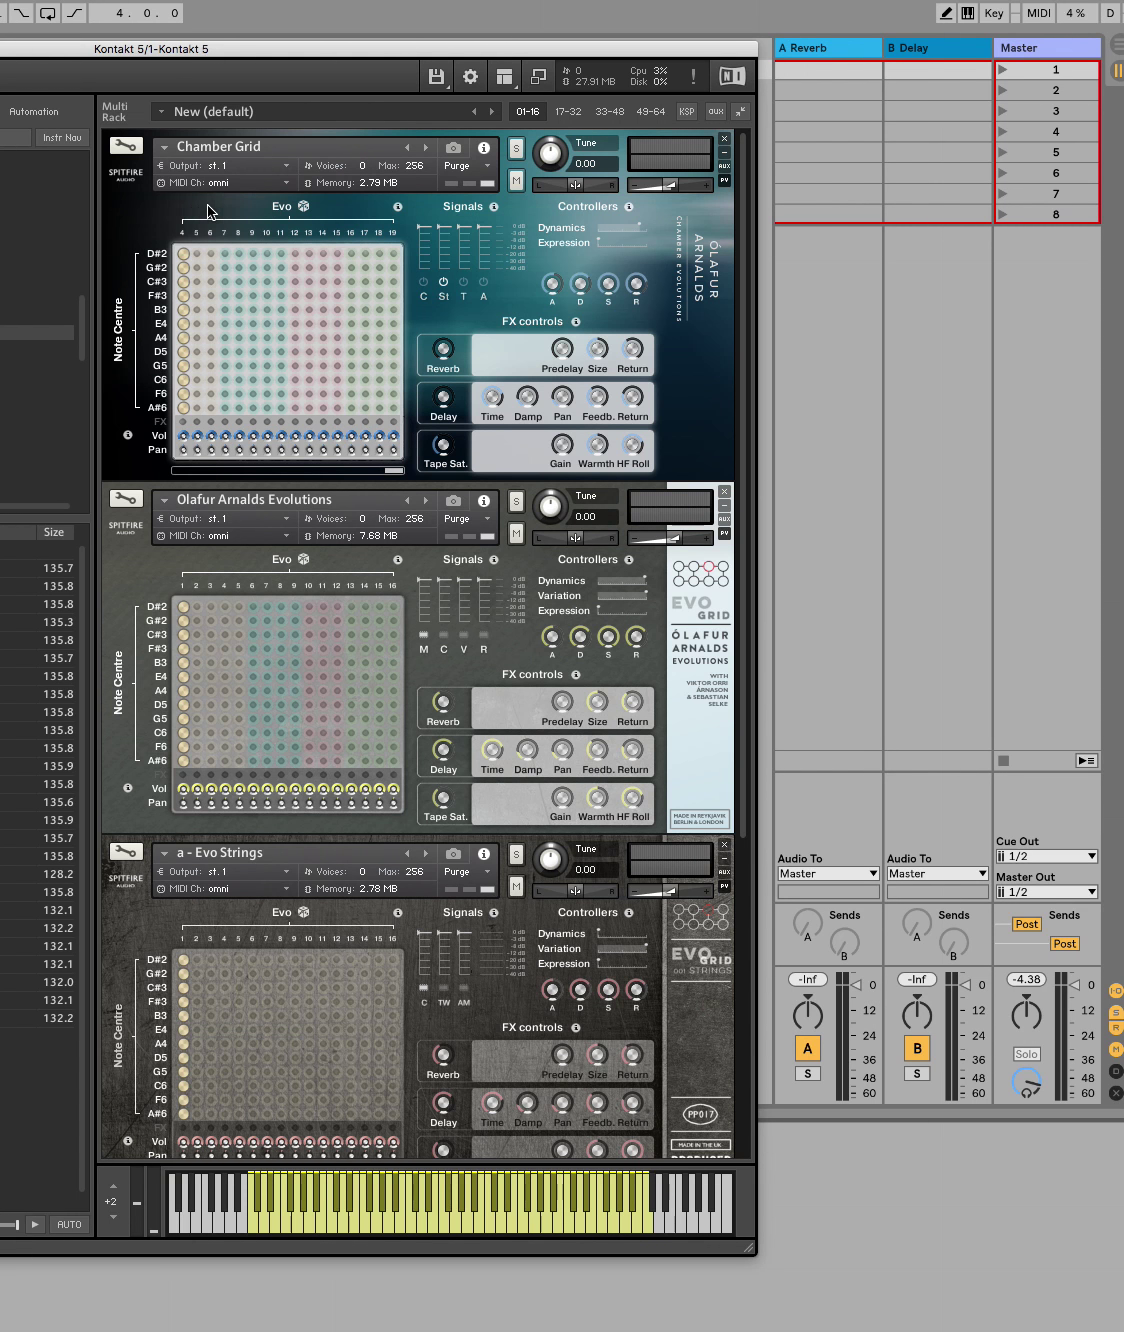
left_click(305, 206)
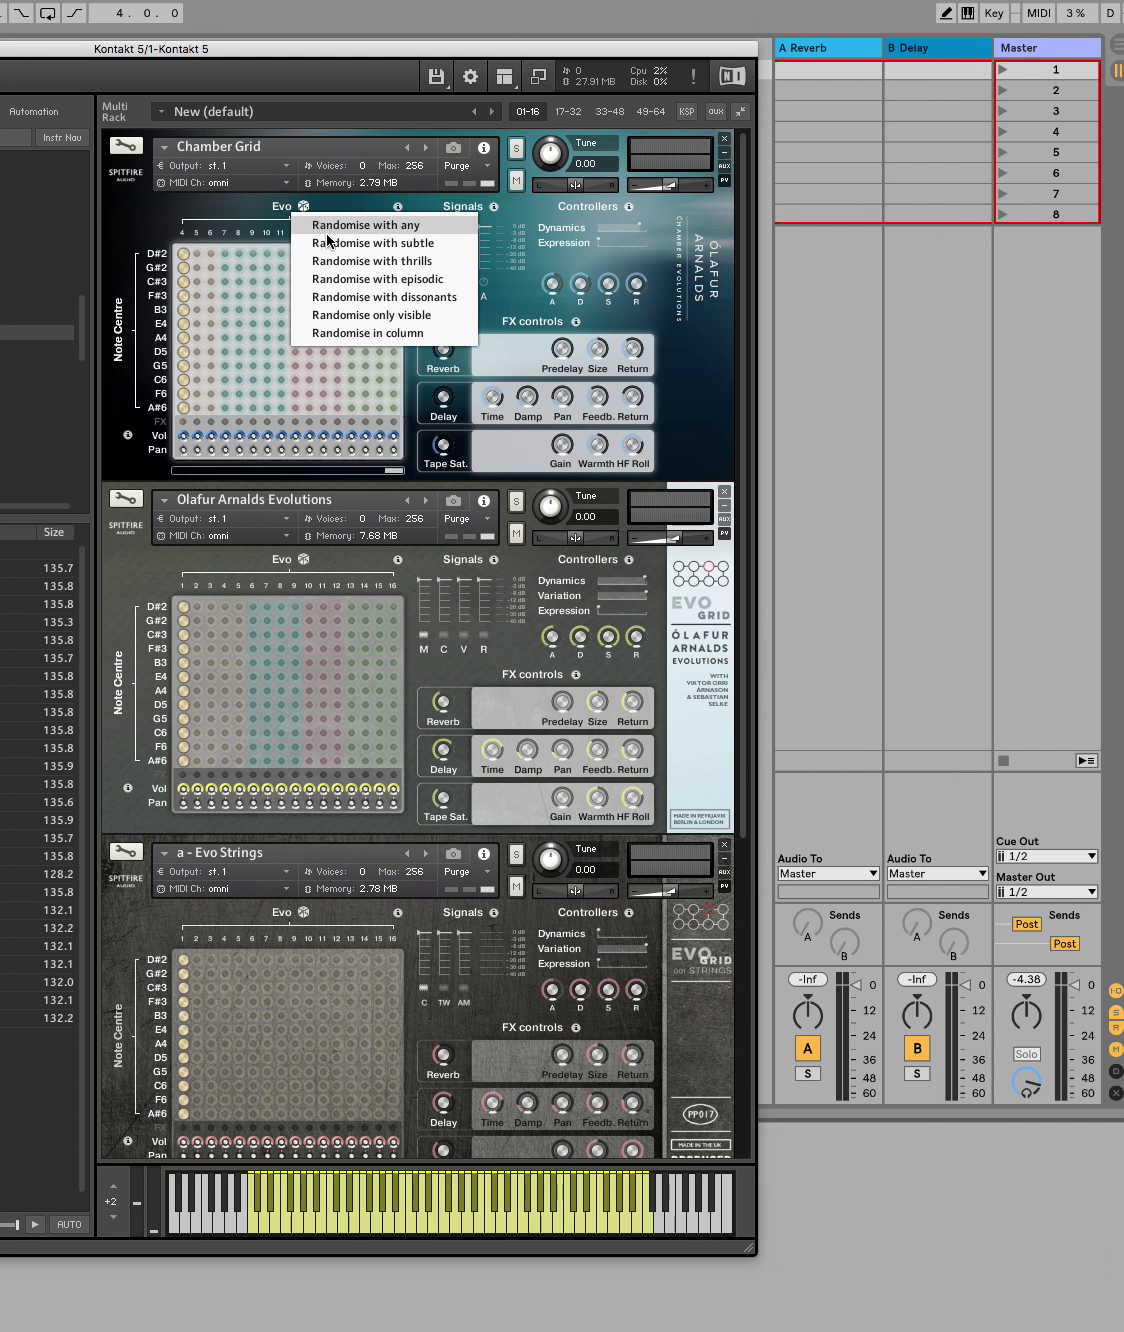
left_click(327, 236)
left_click(303, 559)
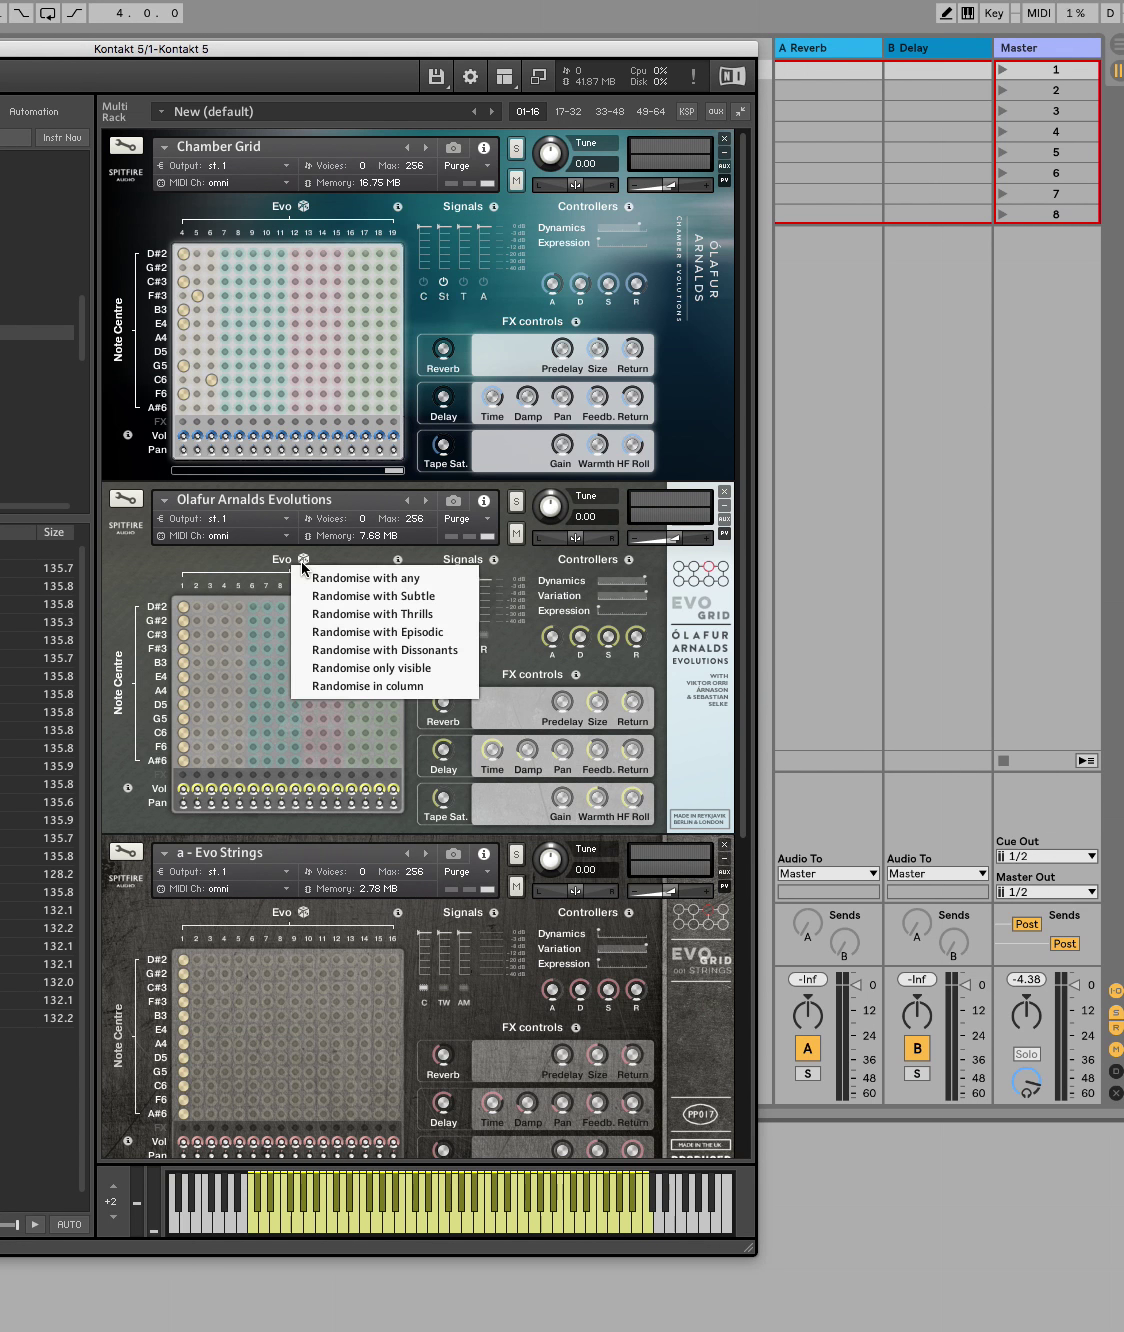
left_click(313, 587)
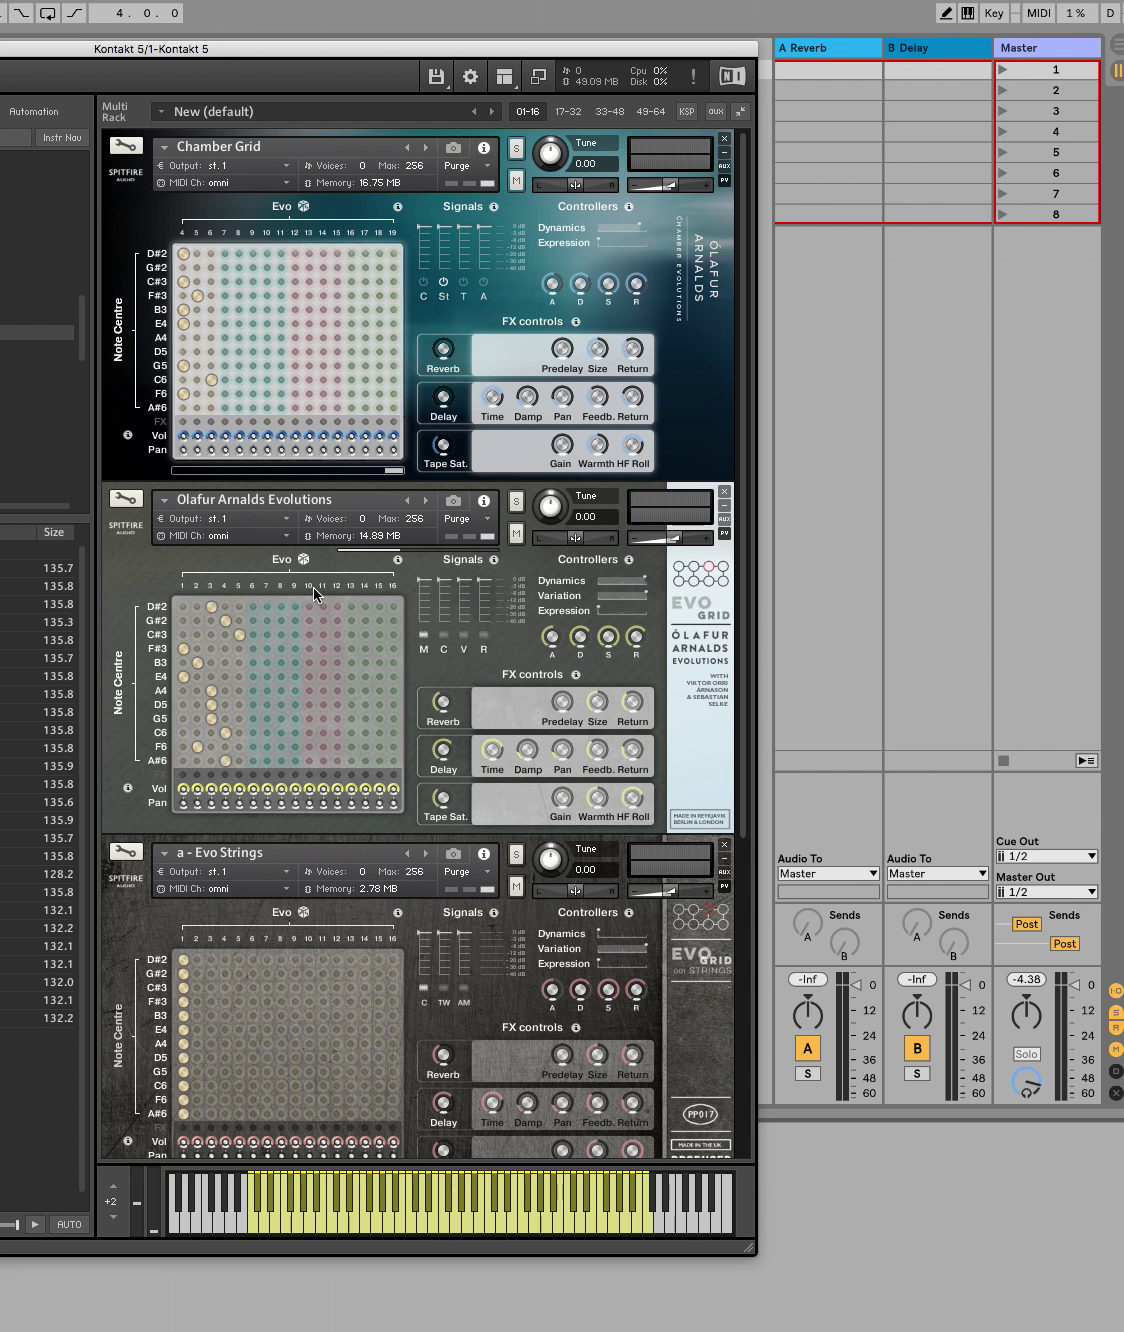
Randomise the a - Evo Strings grid with the simple category and the Symphonic Strings Evolutions grid with the traditional category.
left_click(303, 912)
left_click(310, 949)
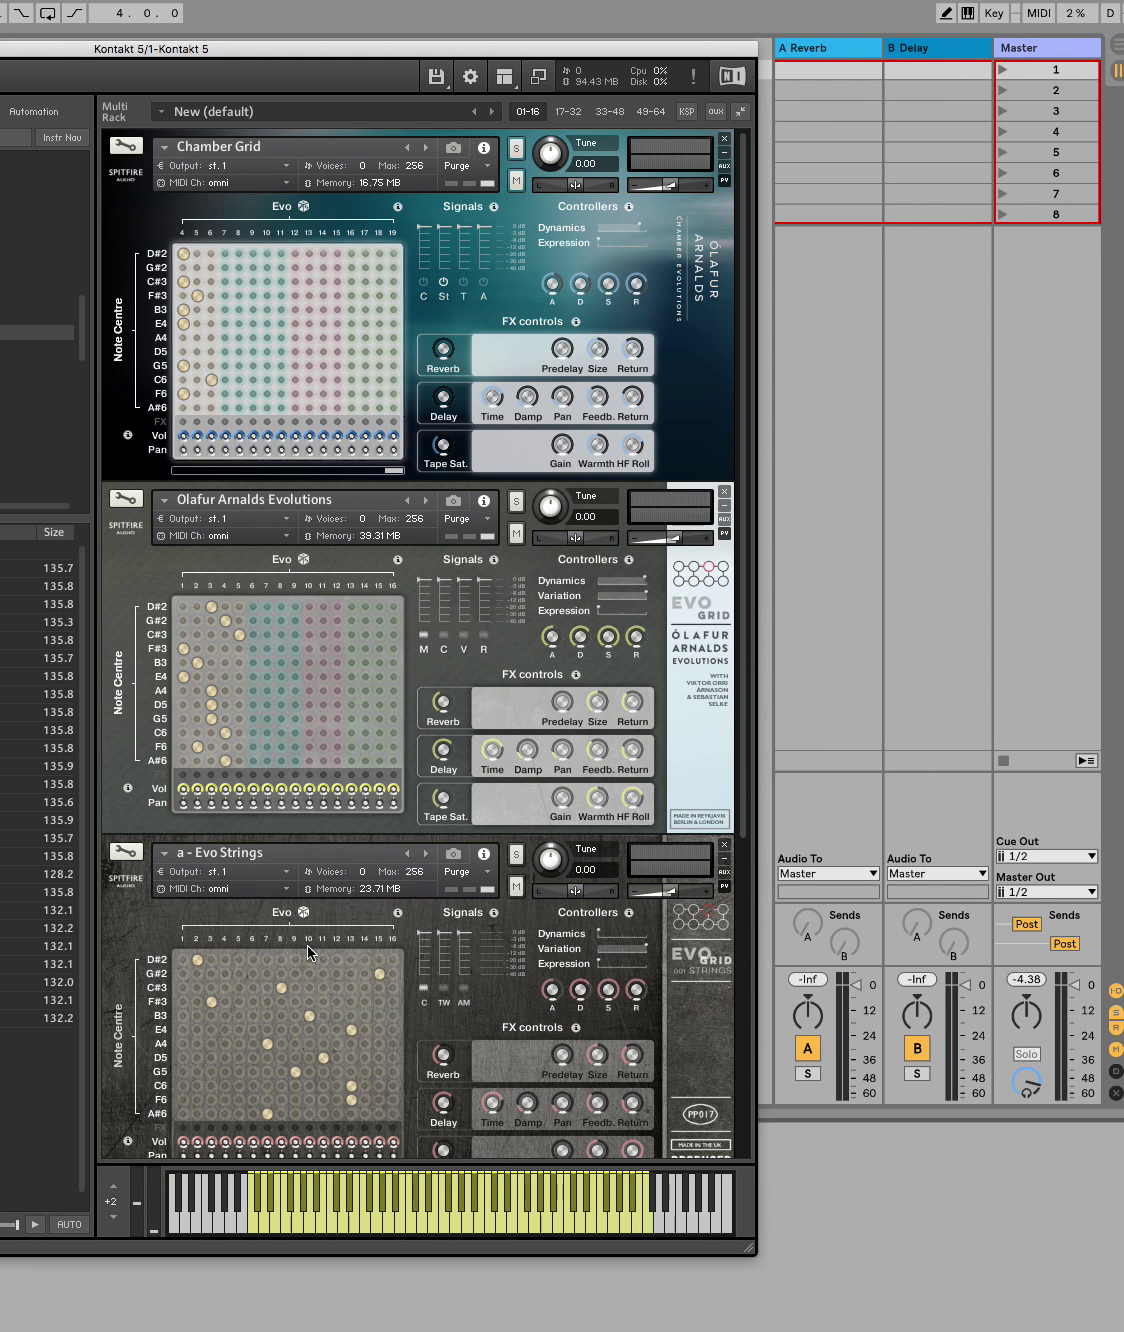
scroll(307, 944, "down", 5)
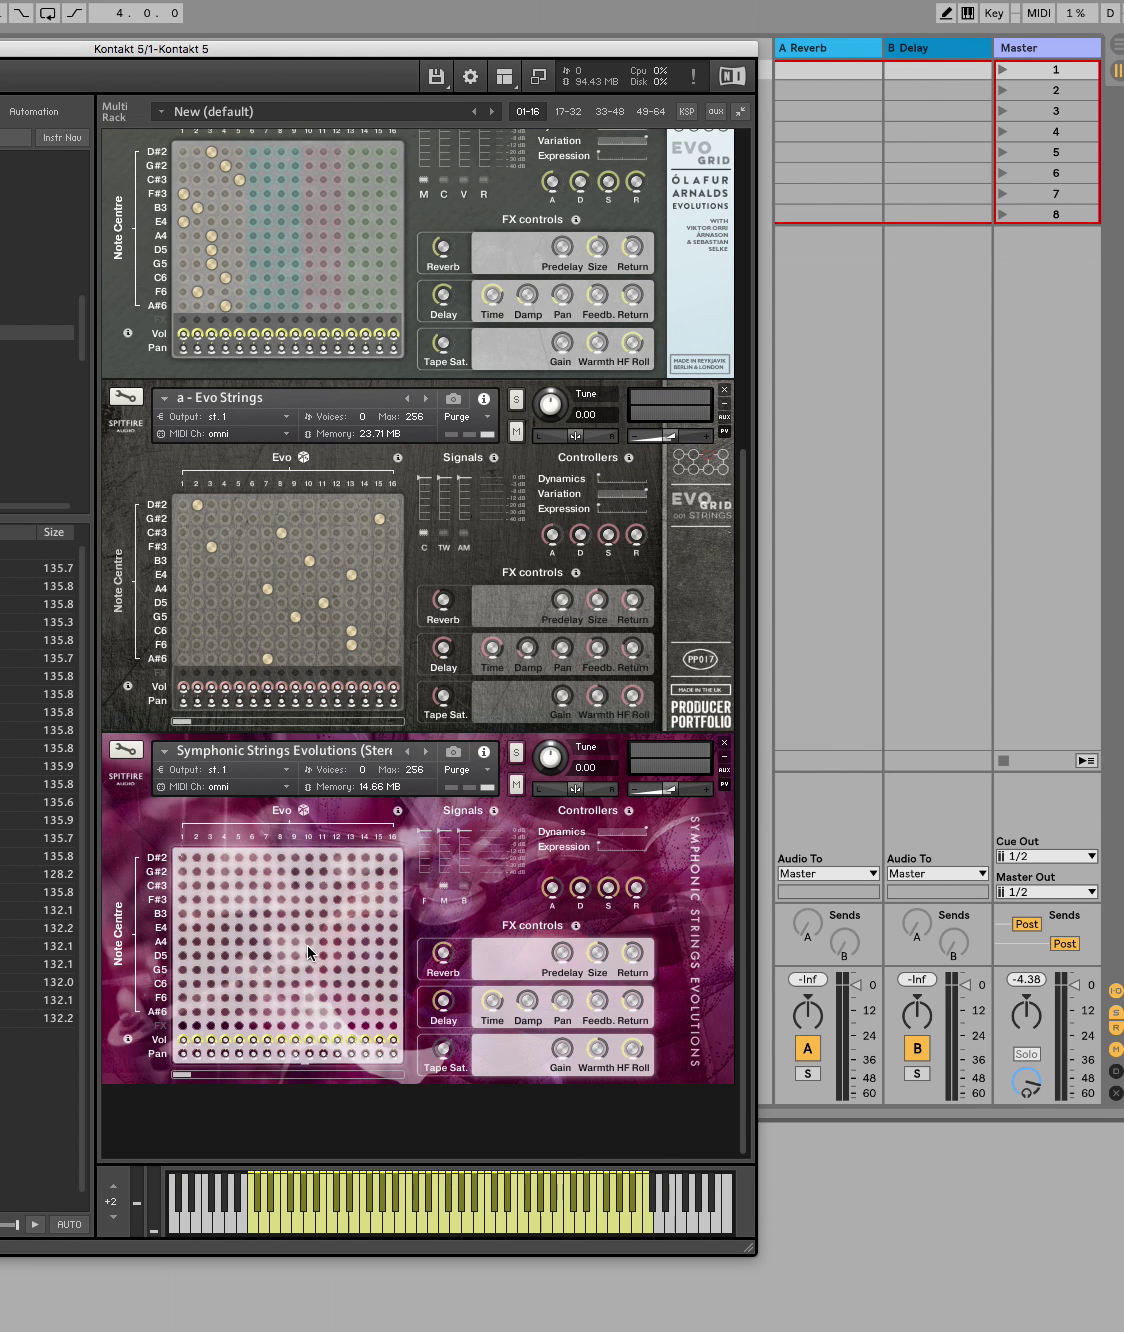
left_click(306, 811)
left_click(313, 840)
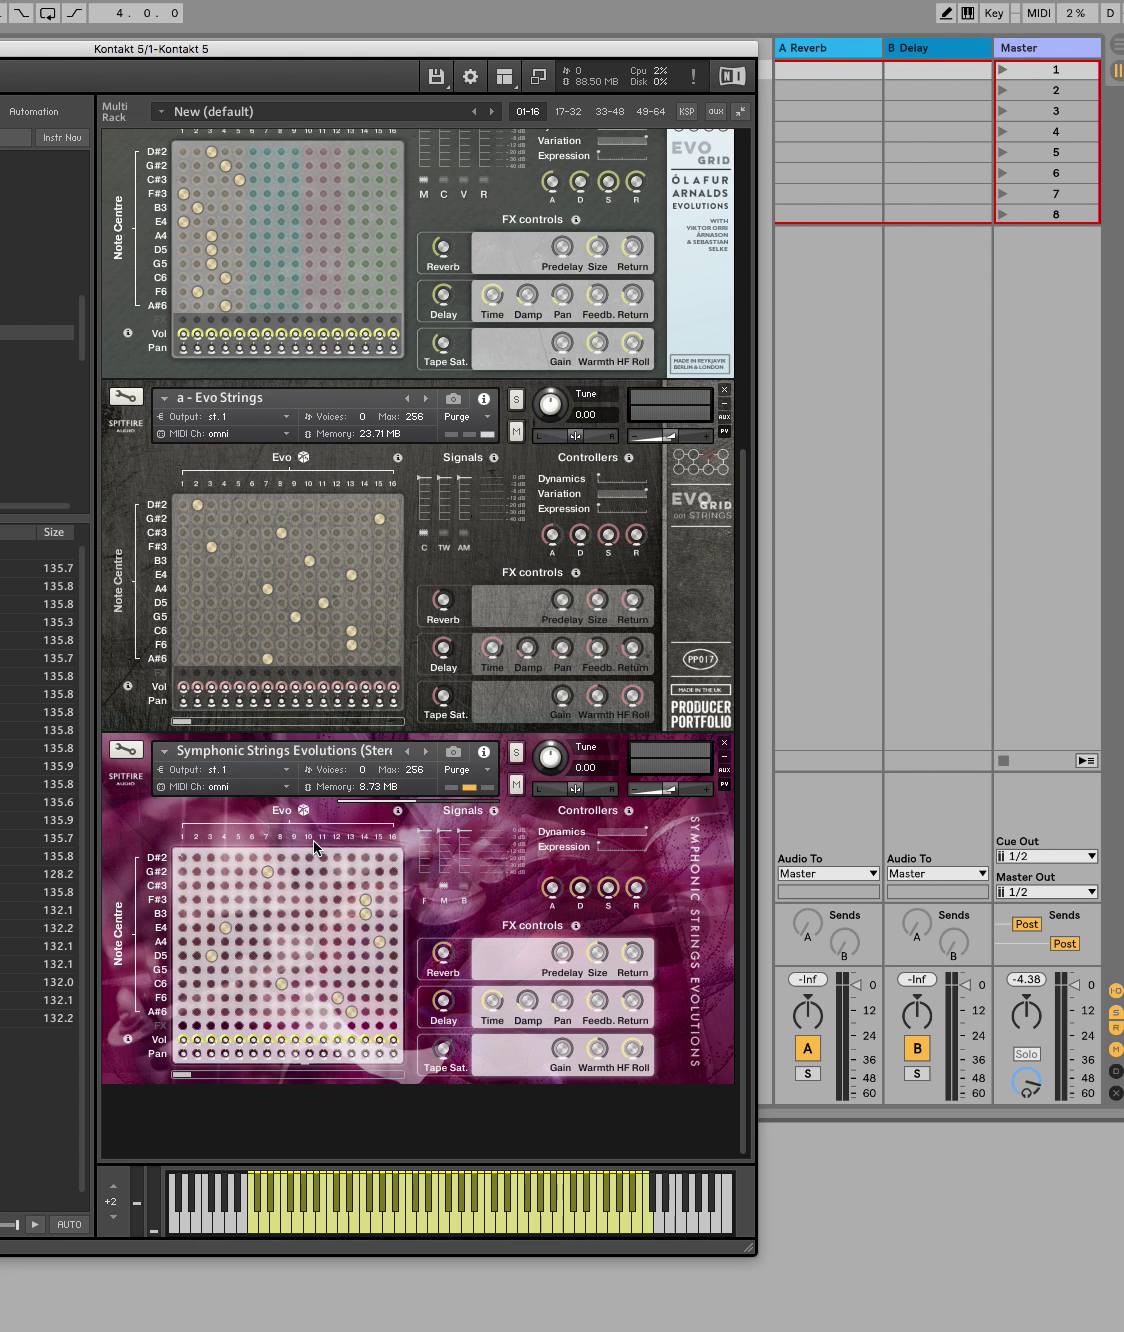
Randomise the Evo grids of Chamber Grid and Olafur Arnalds Evolutions with the thrills category.
scroll(313, 840, "up", 5)
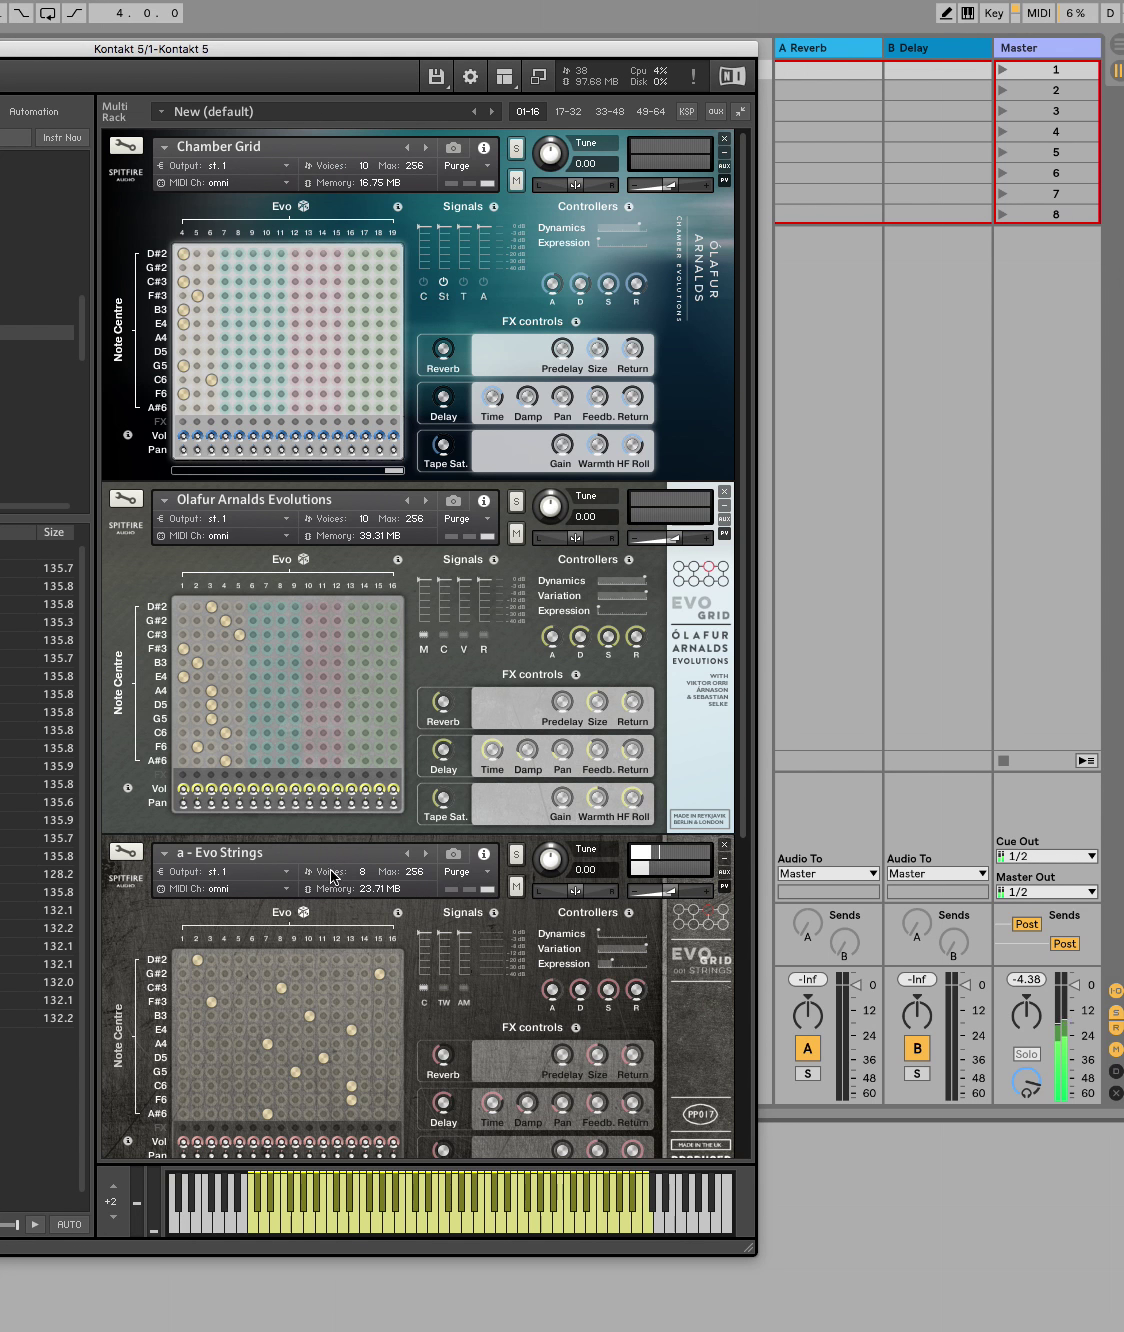
scroll(329, 876, "down", 5)
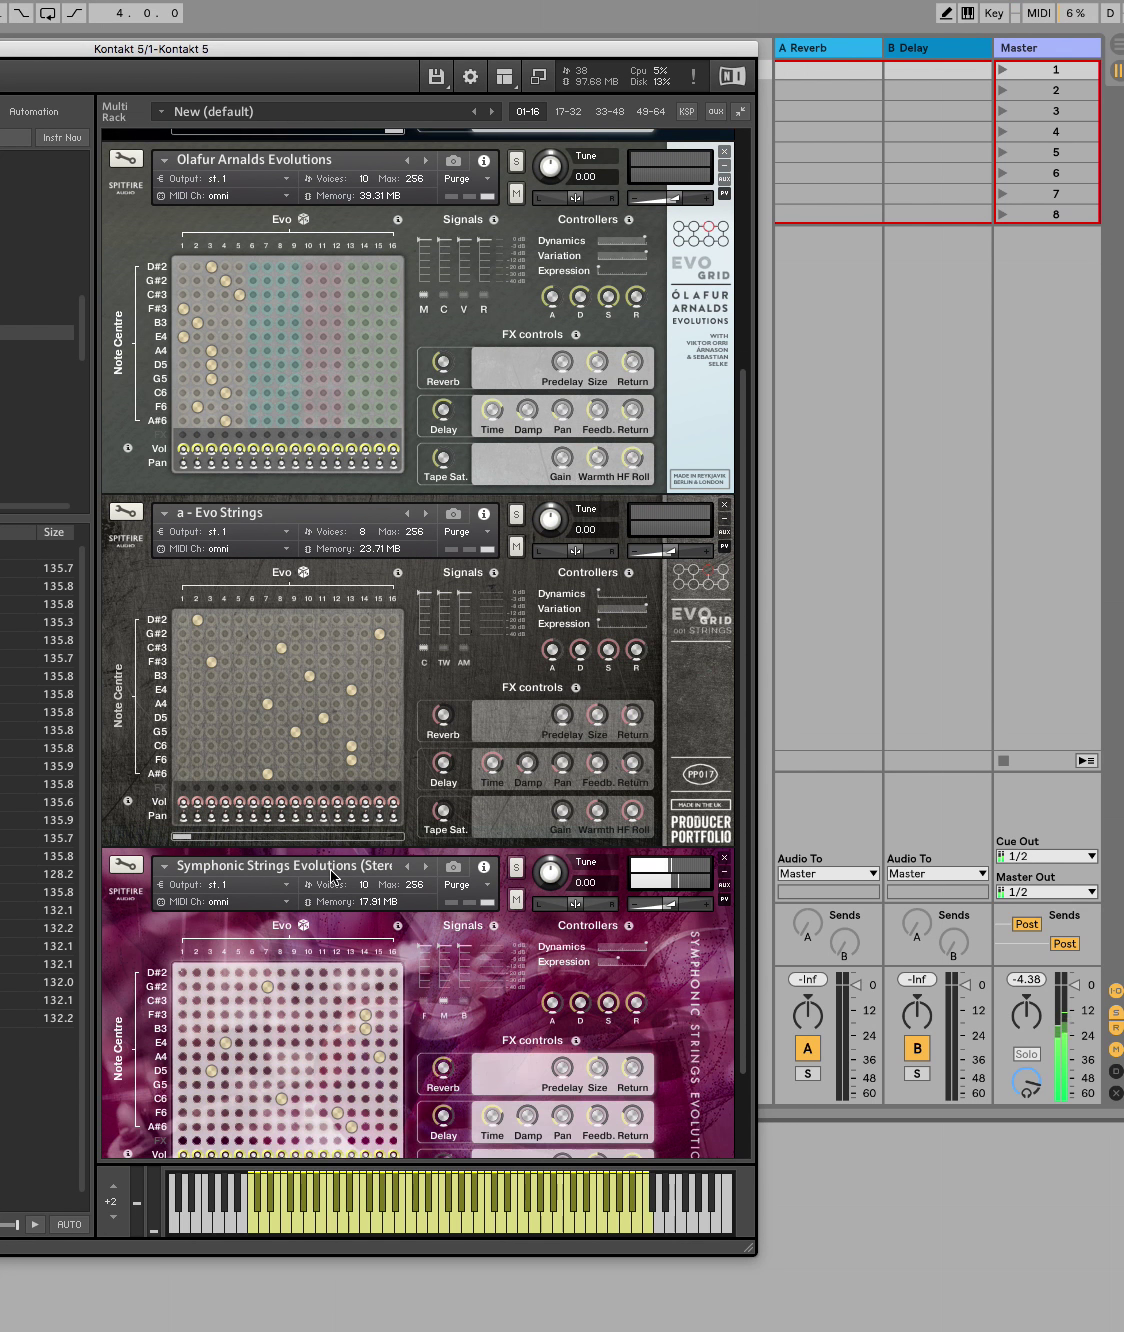
scroll(330, 869, "down", 1)
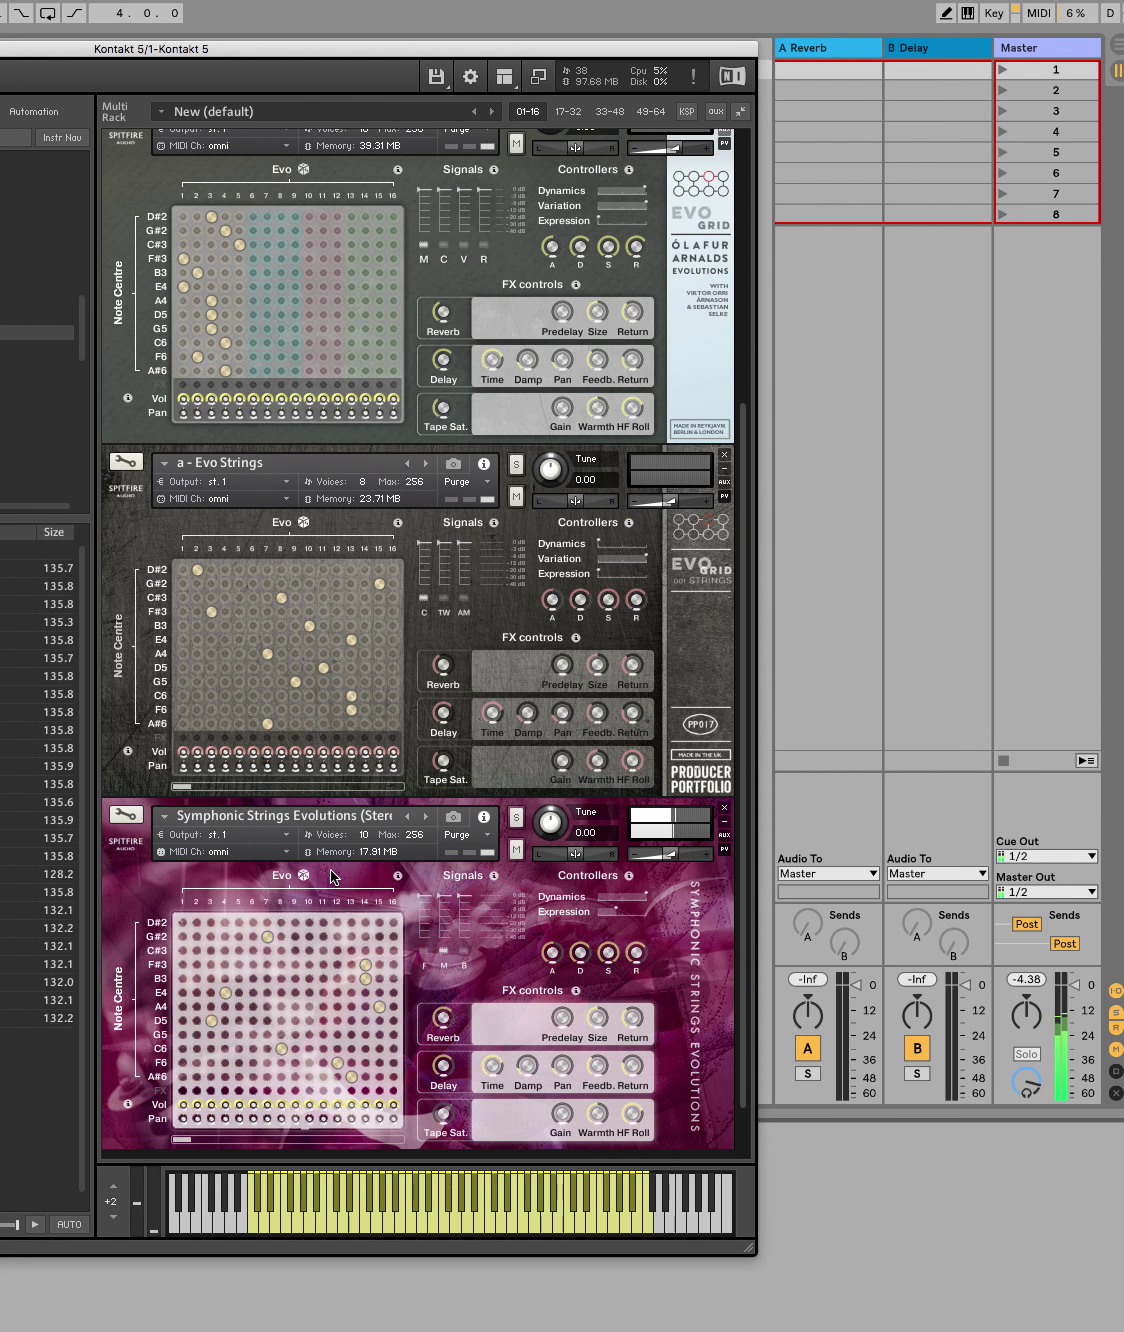
scroll(330, 878, "up", 3)
scroll(330, 869, "up", 2)
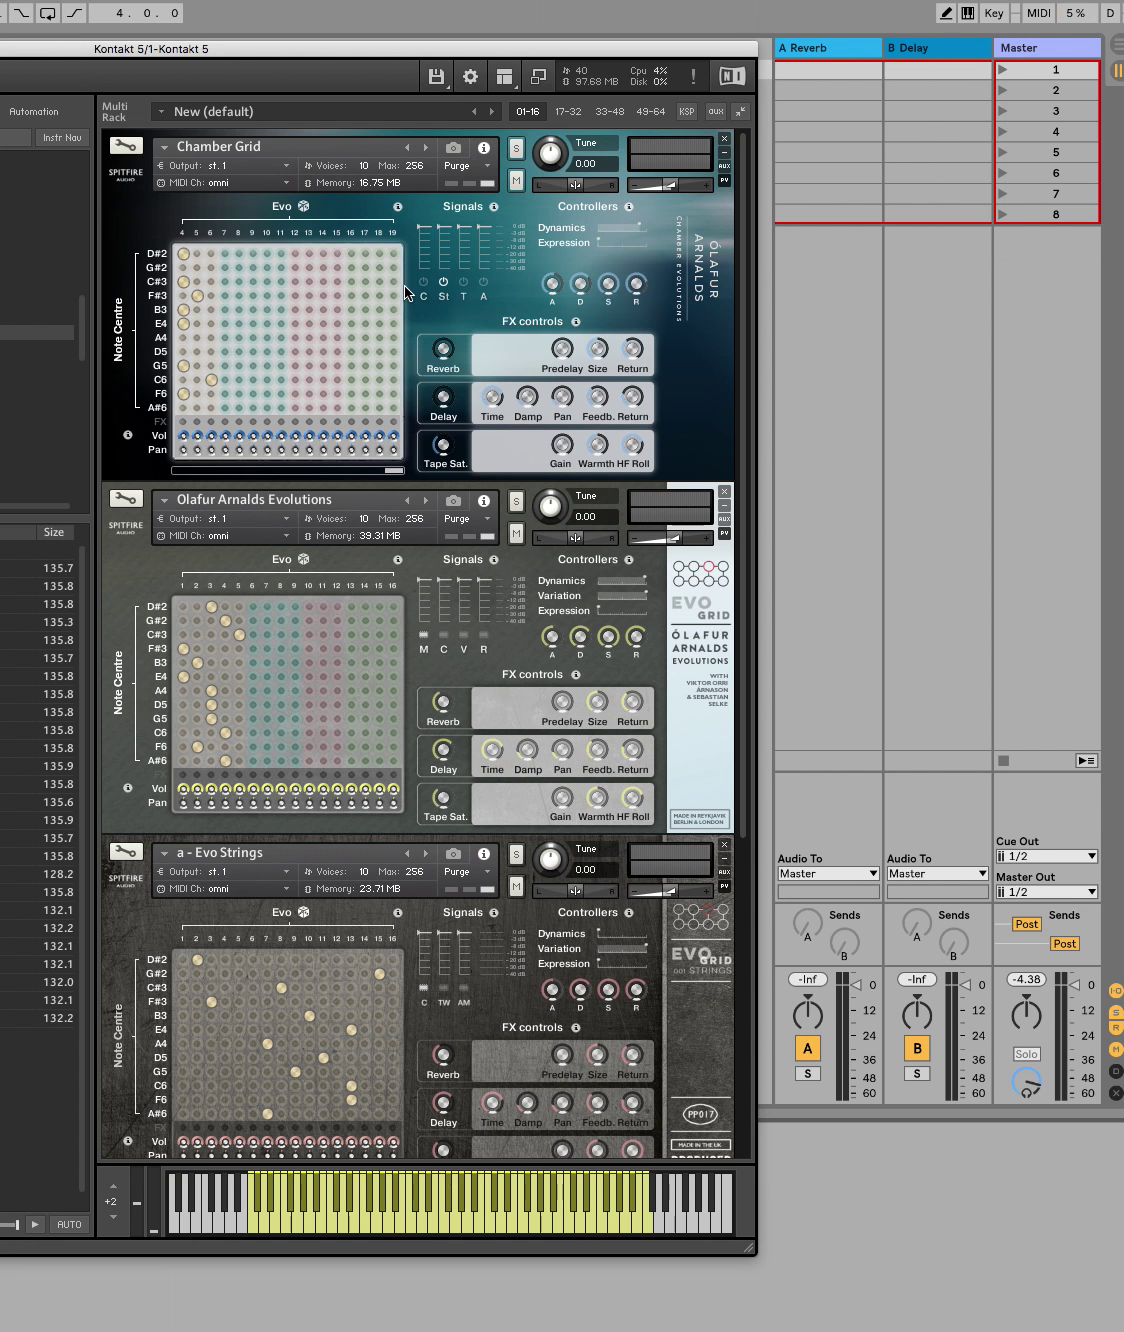
left_click(303, 207)
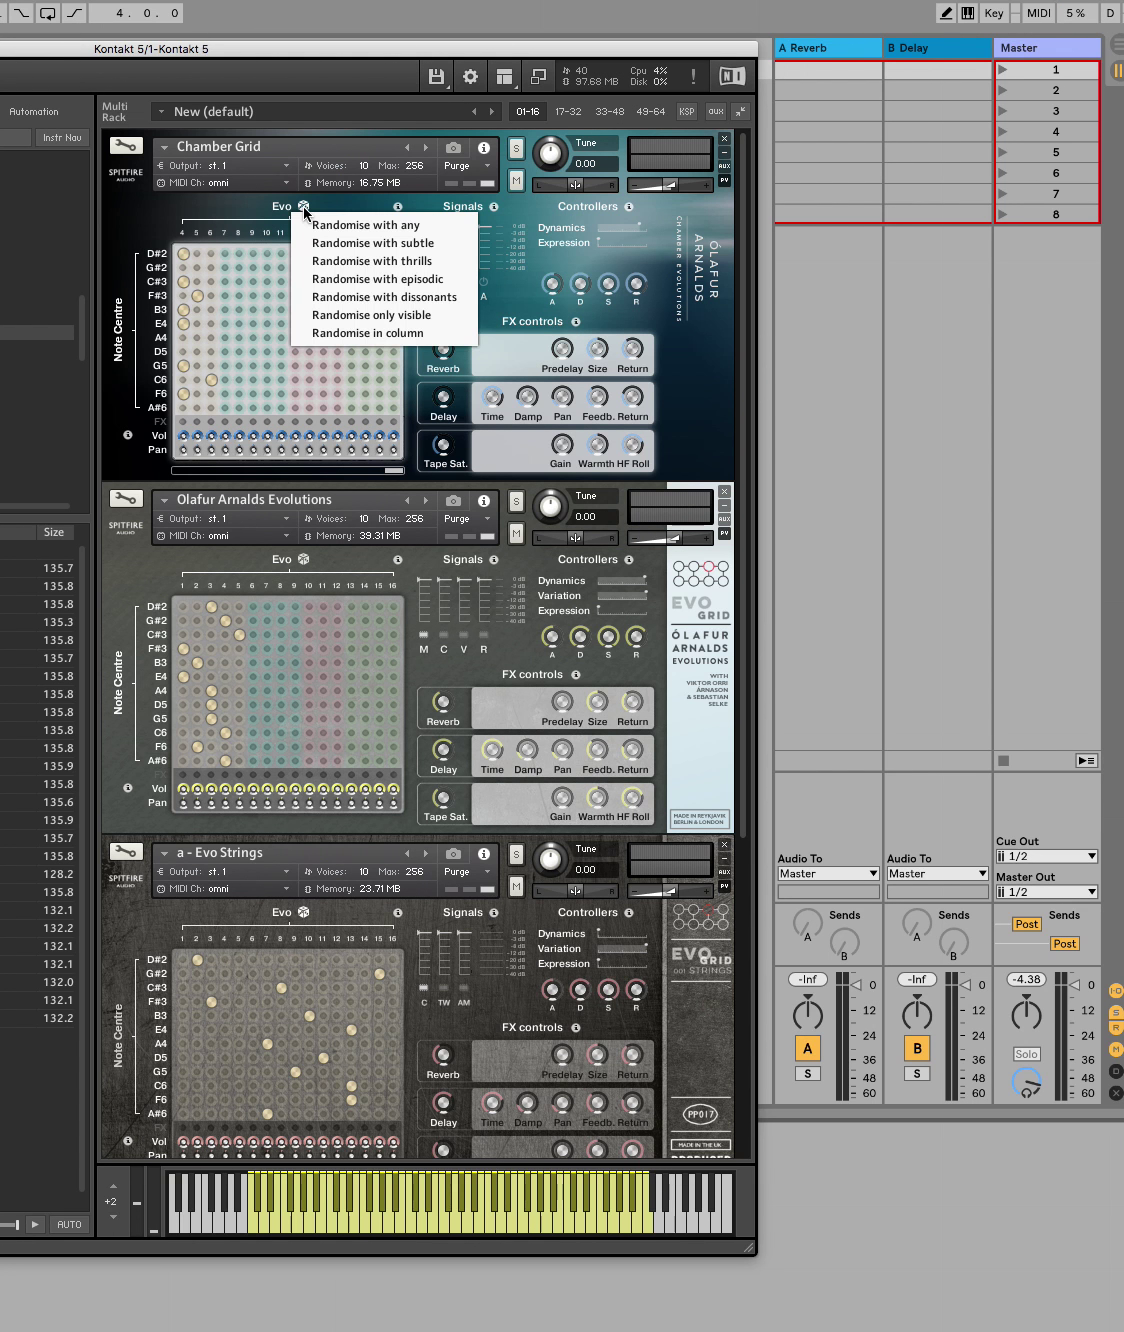
left_click(325, 261)
left_click(303, 559)
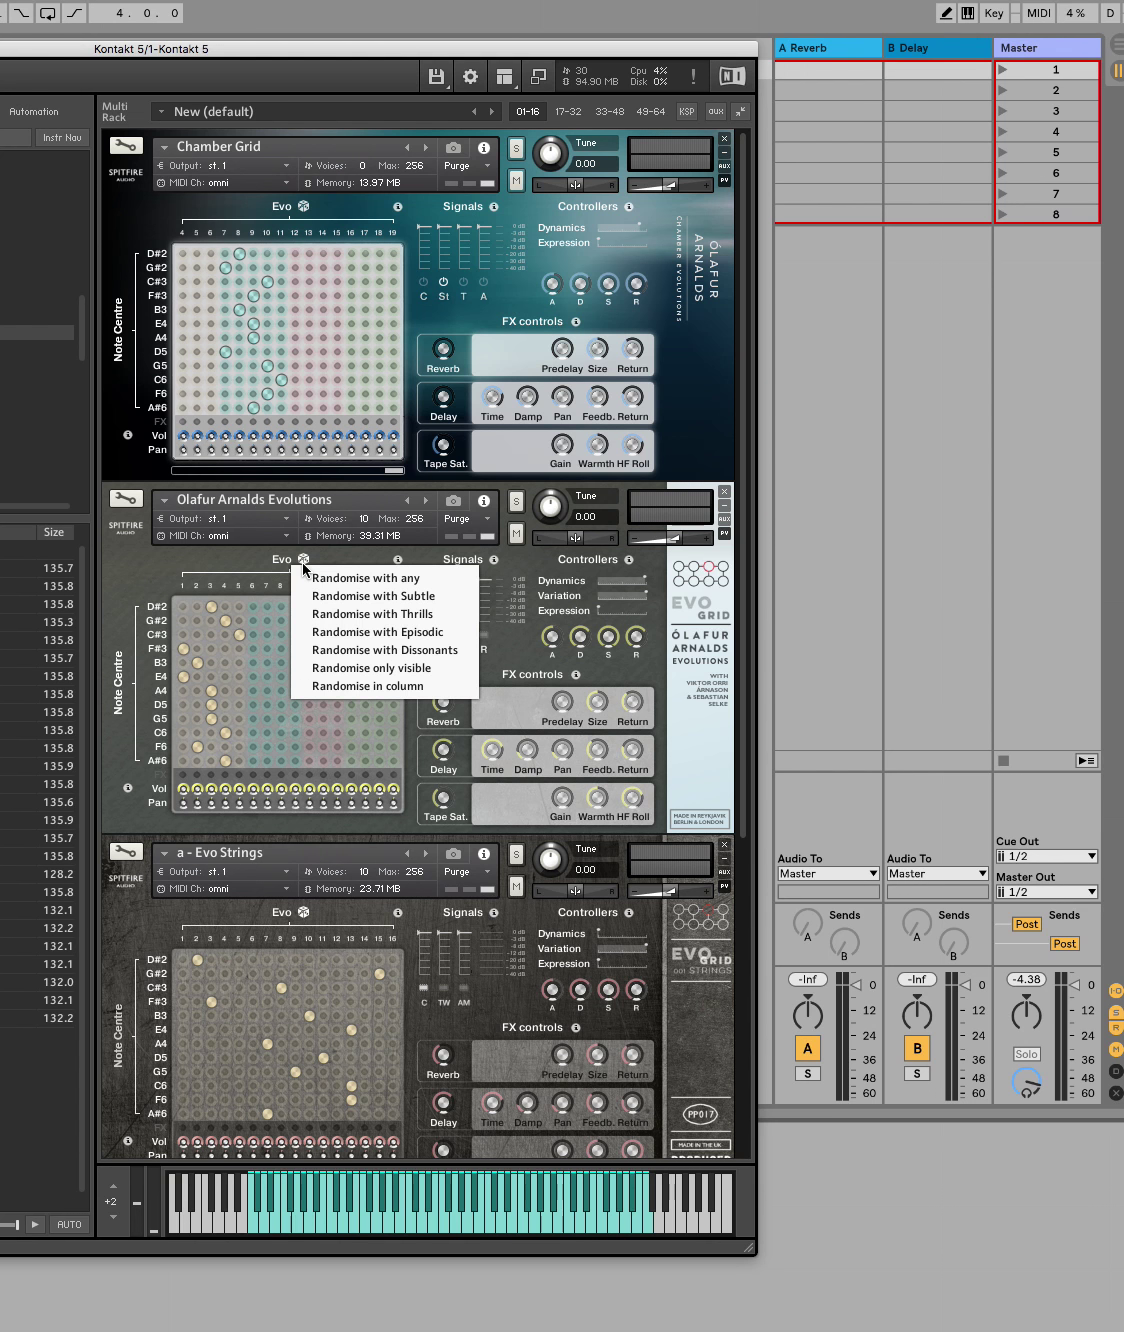
left_click(314, 614)
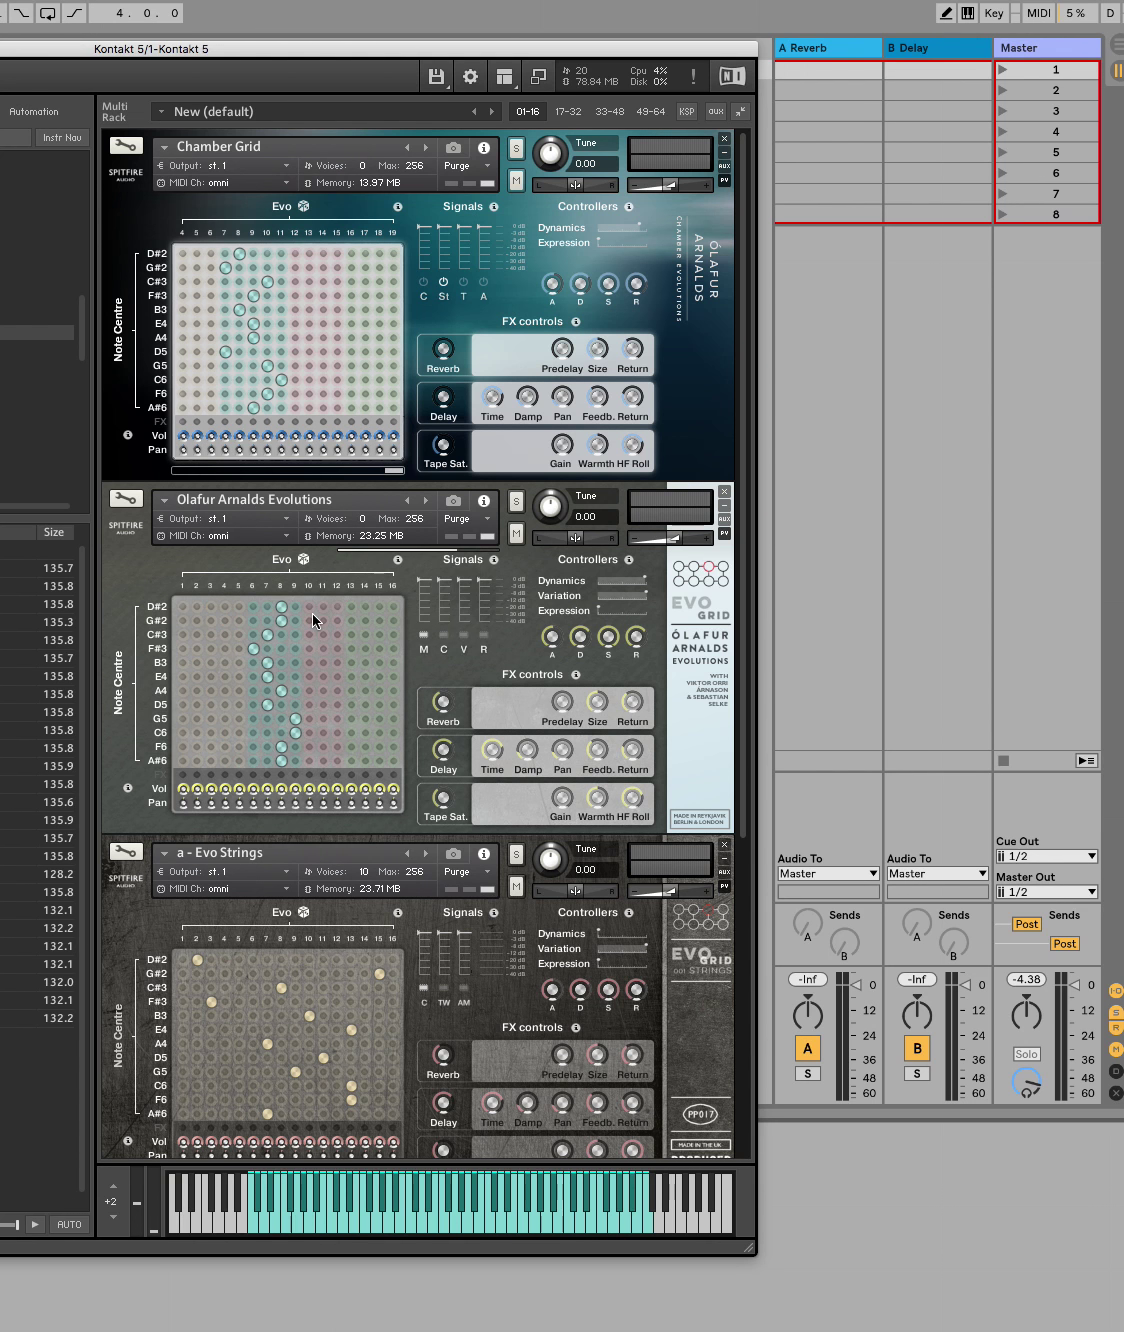
Randomise the a - Evo Strings grid with the tense category and the Symphonic Strings Evolutions grid with the episodic category.
left_click(303, 912)
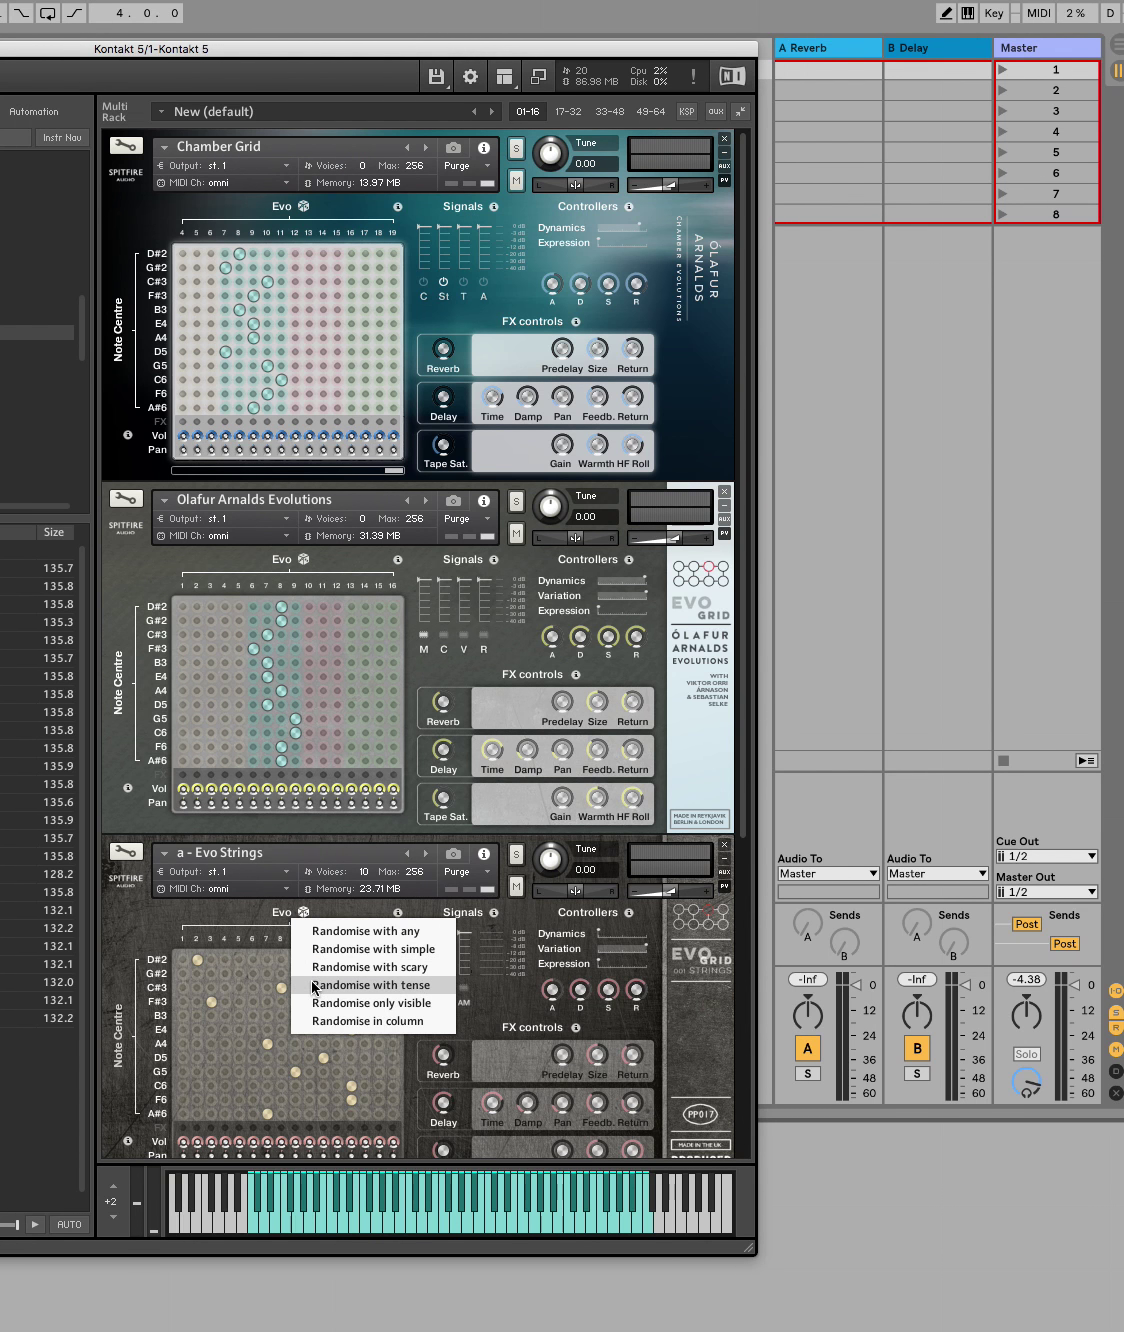
left_click(314, 987)
scroll(311, 982, "down", 5)
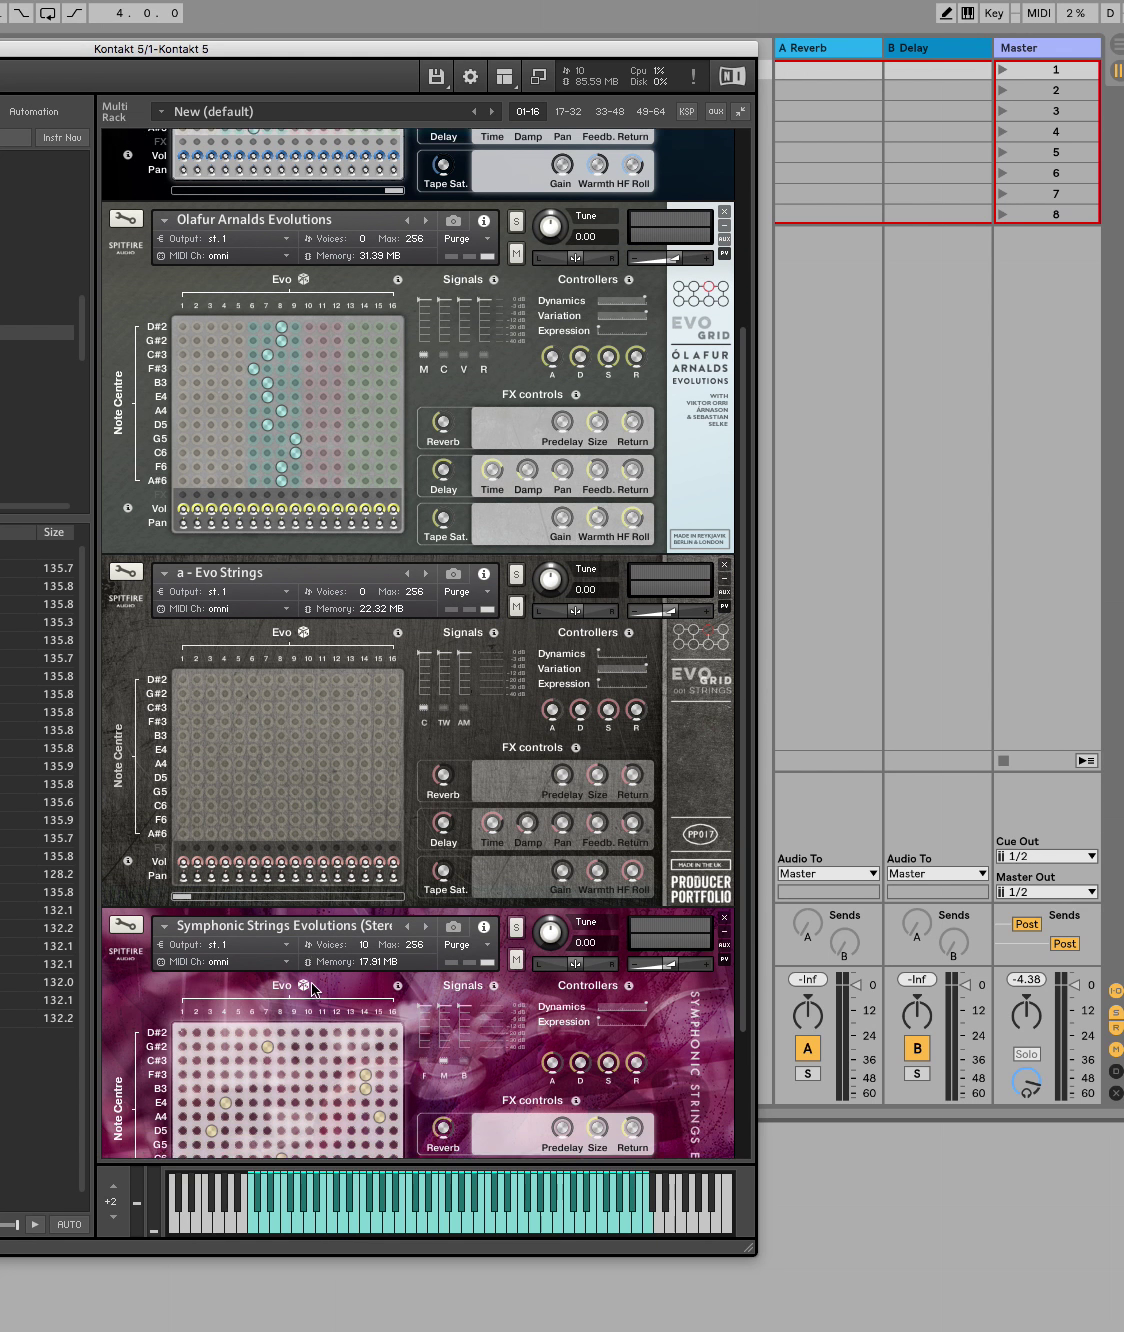
left_click(303, 973)
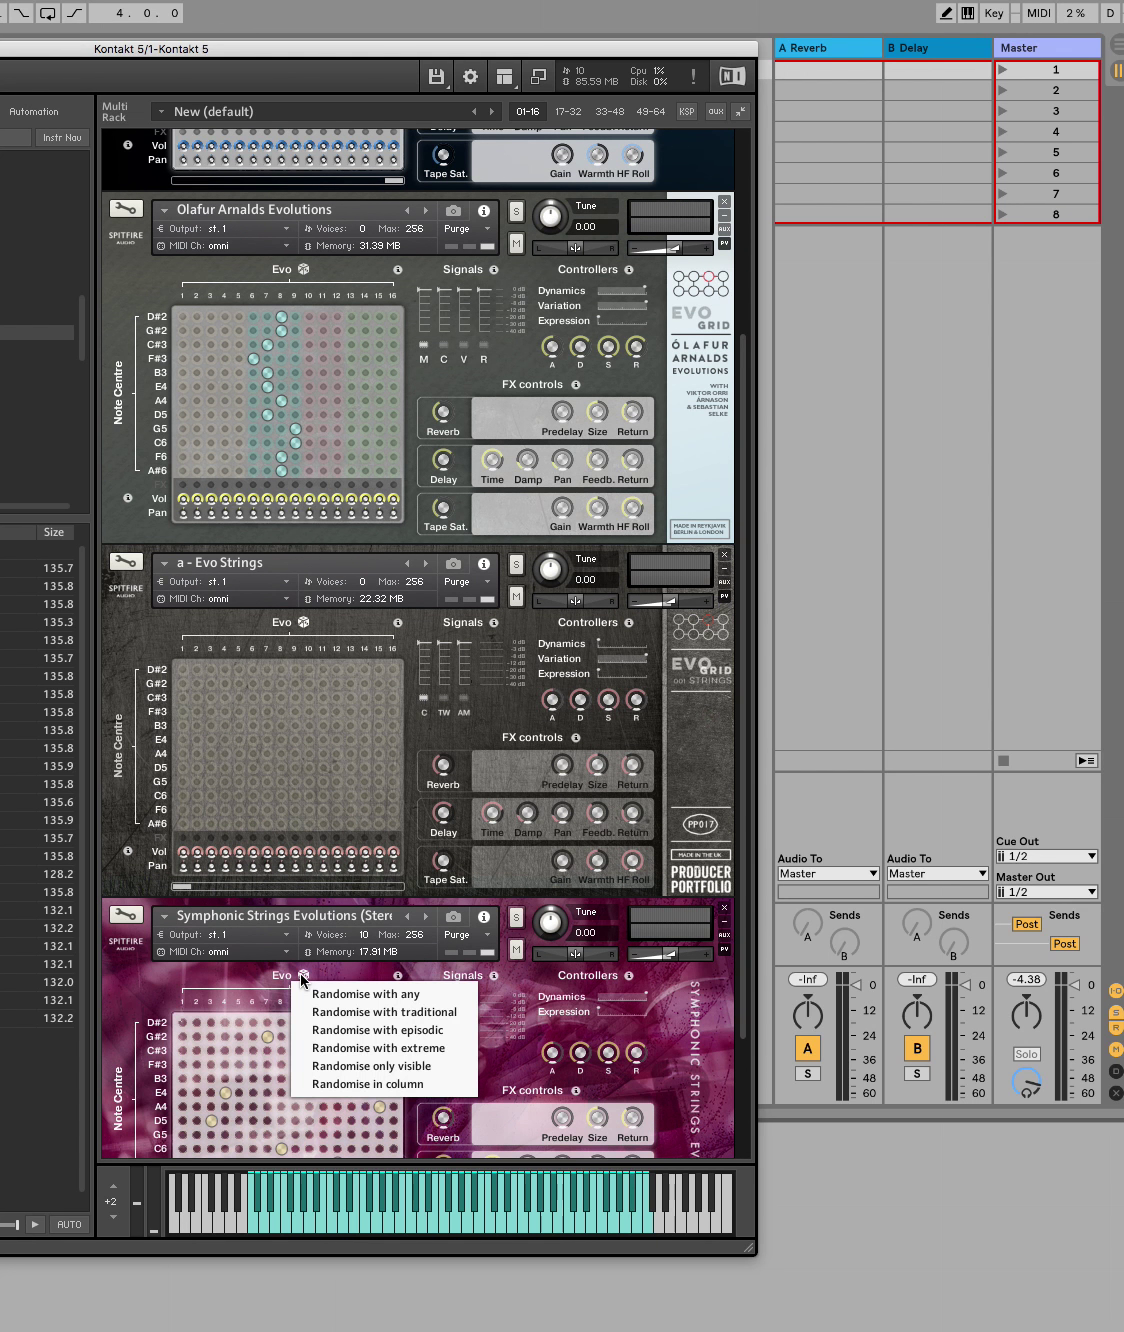
left_click(321, 1032)
Randomise the Evo grids of Chamber Grid and Olafur Arnalds Evolutions with any category.
scroll(397, 719, "up", 5)
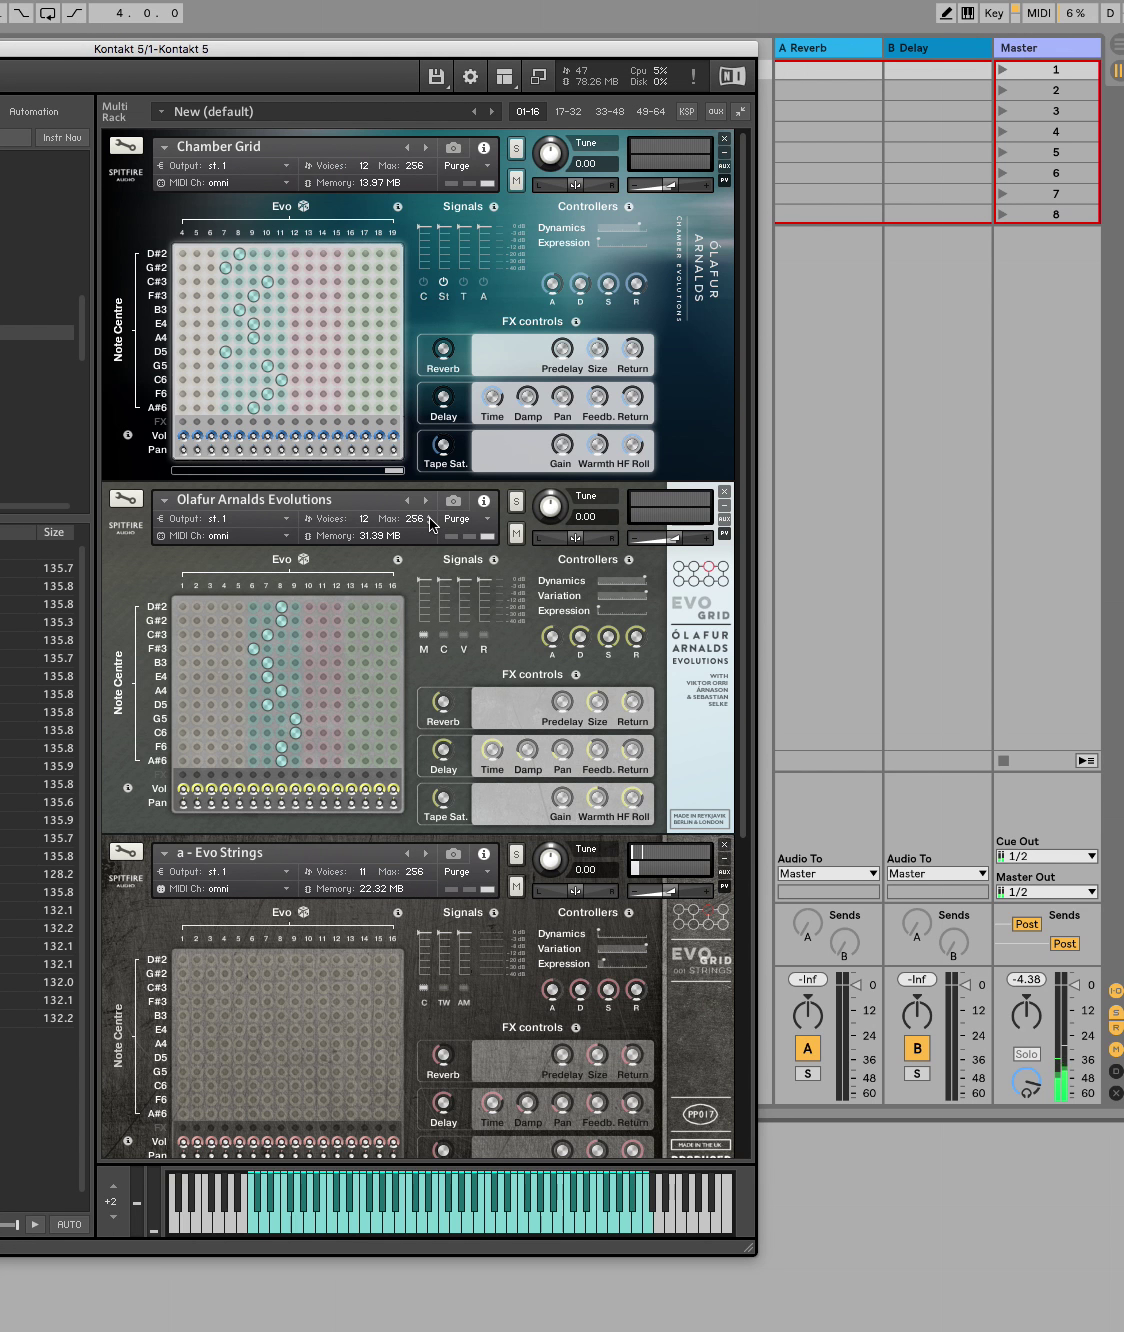
scroll(463, 581, "down", 4)
scroll(464, 581, "down", 1)
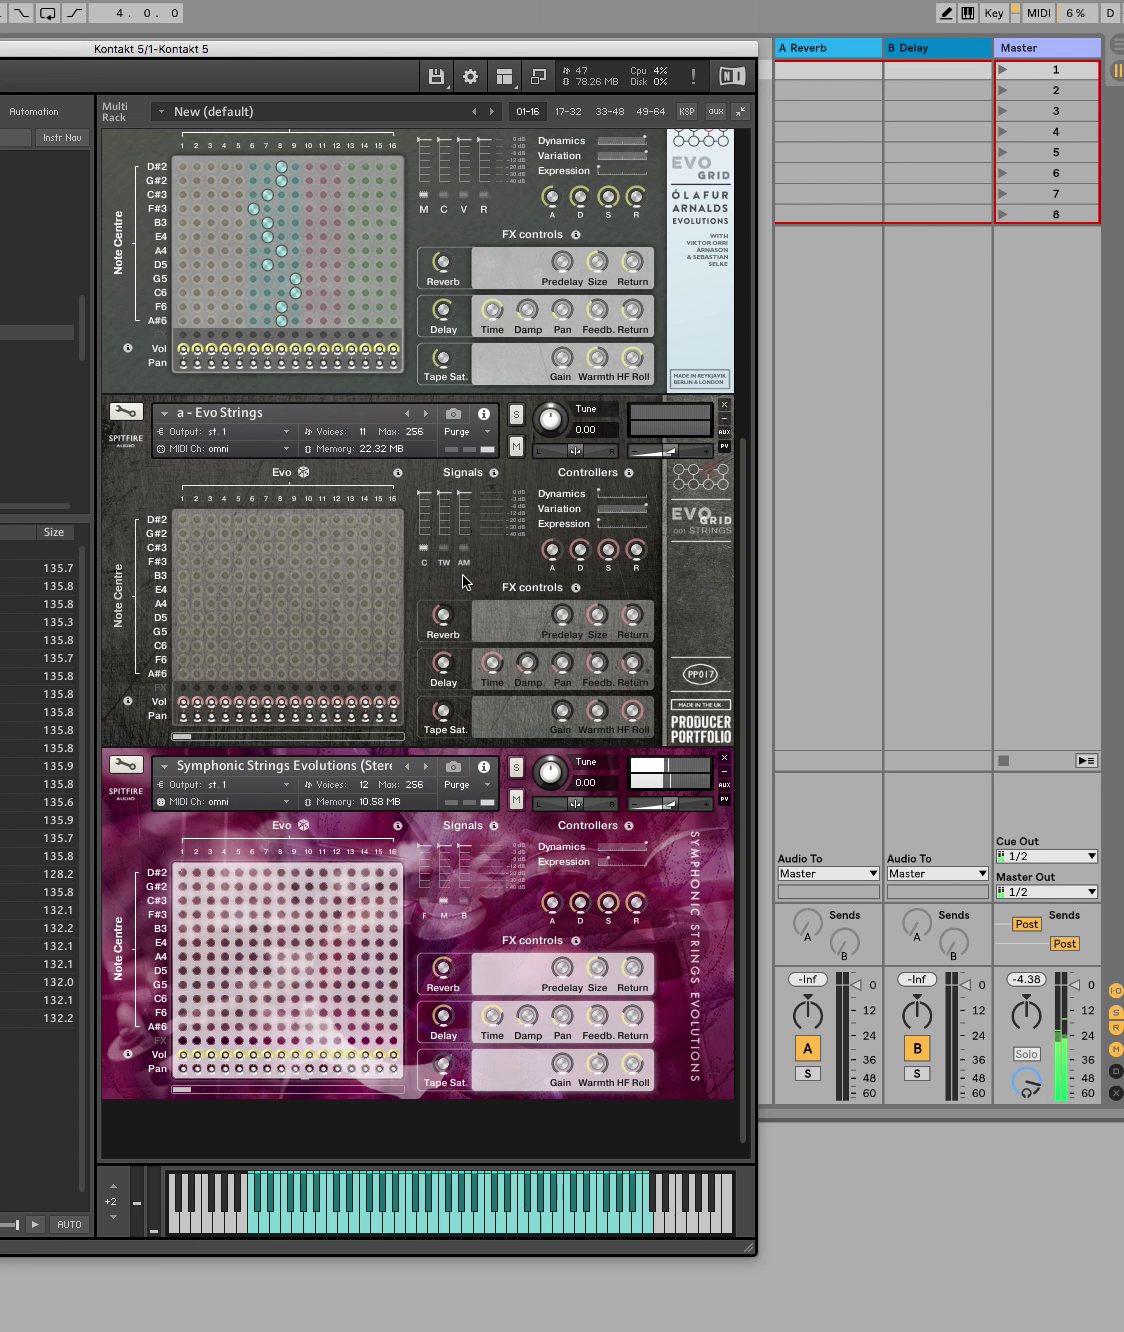
scroll(464, 581, "up", 4)
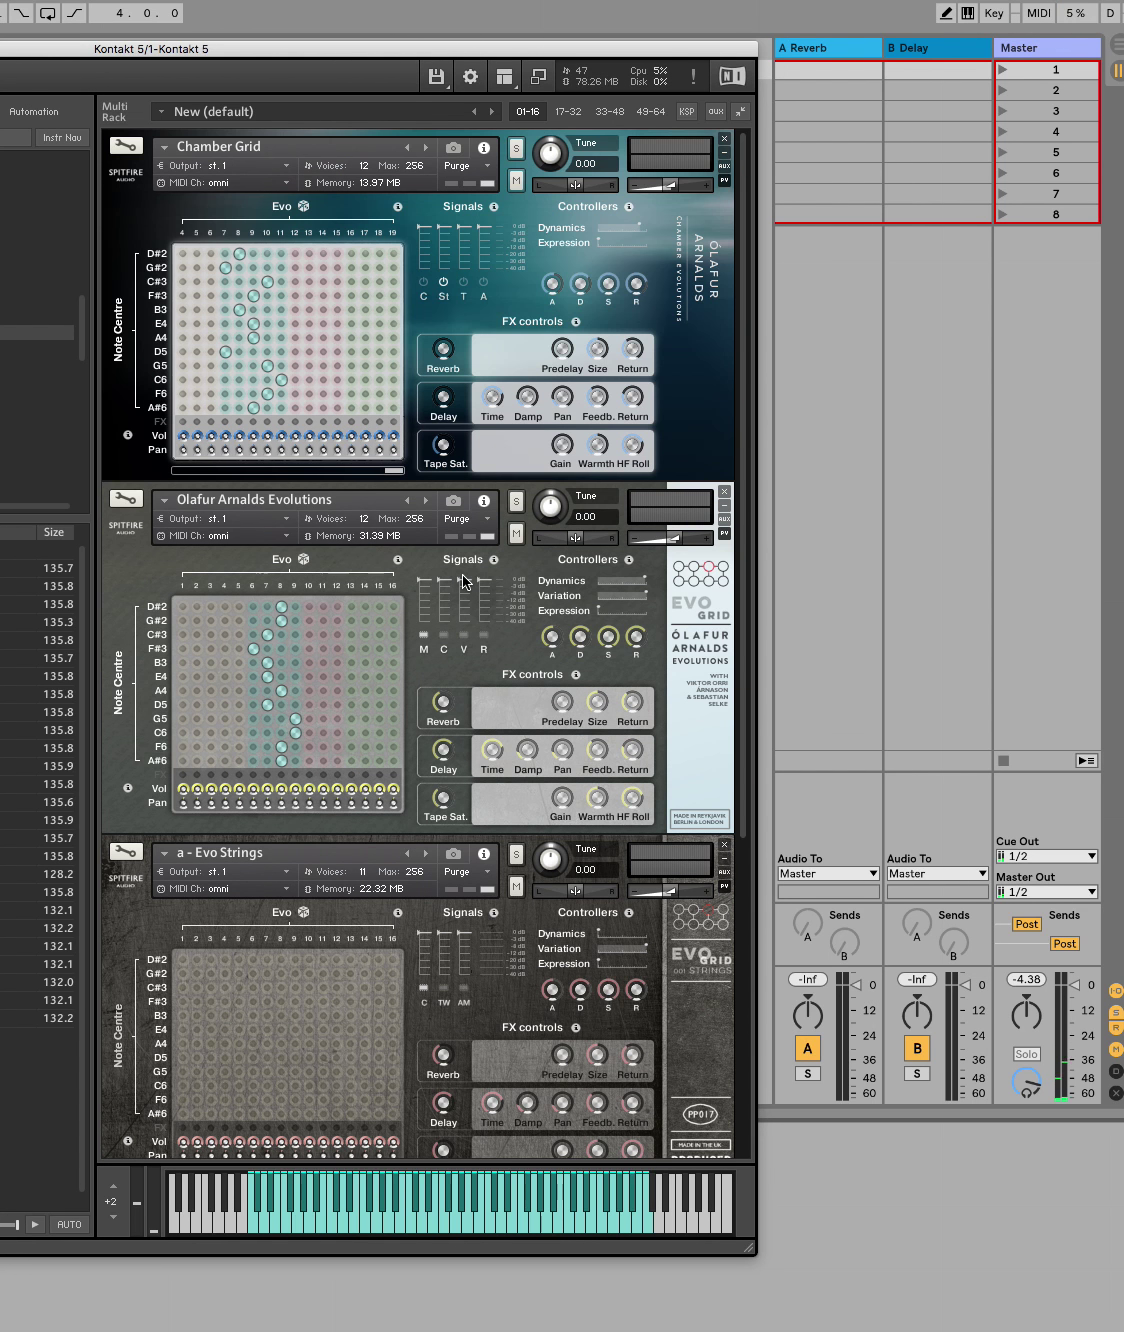
left_click(302, 207)
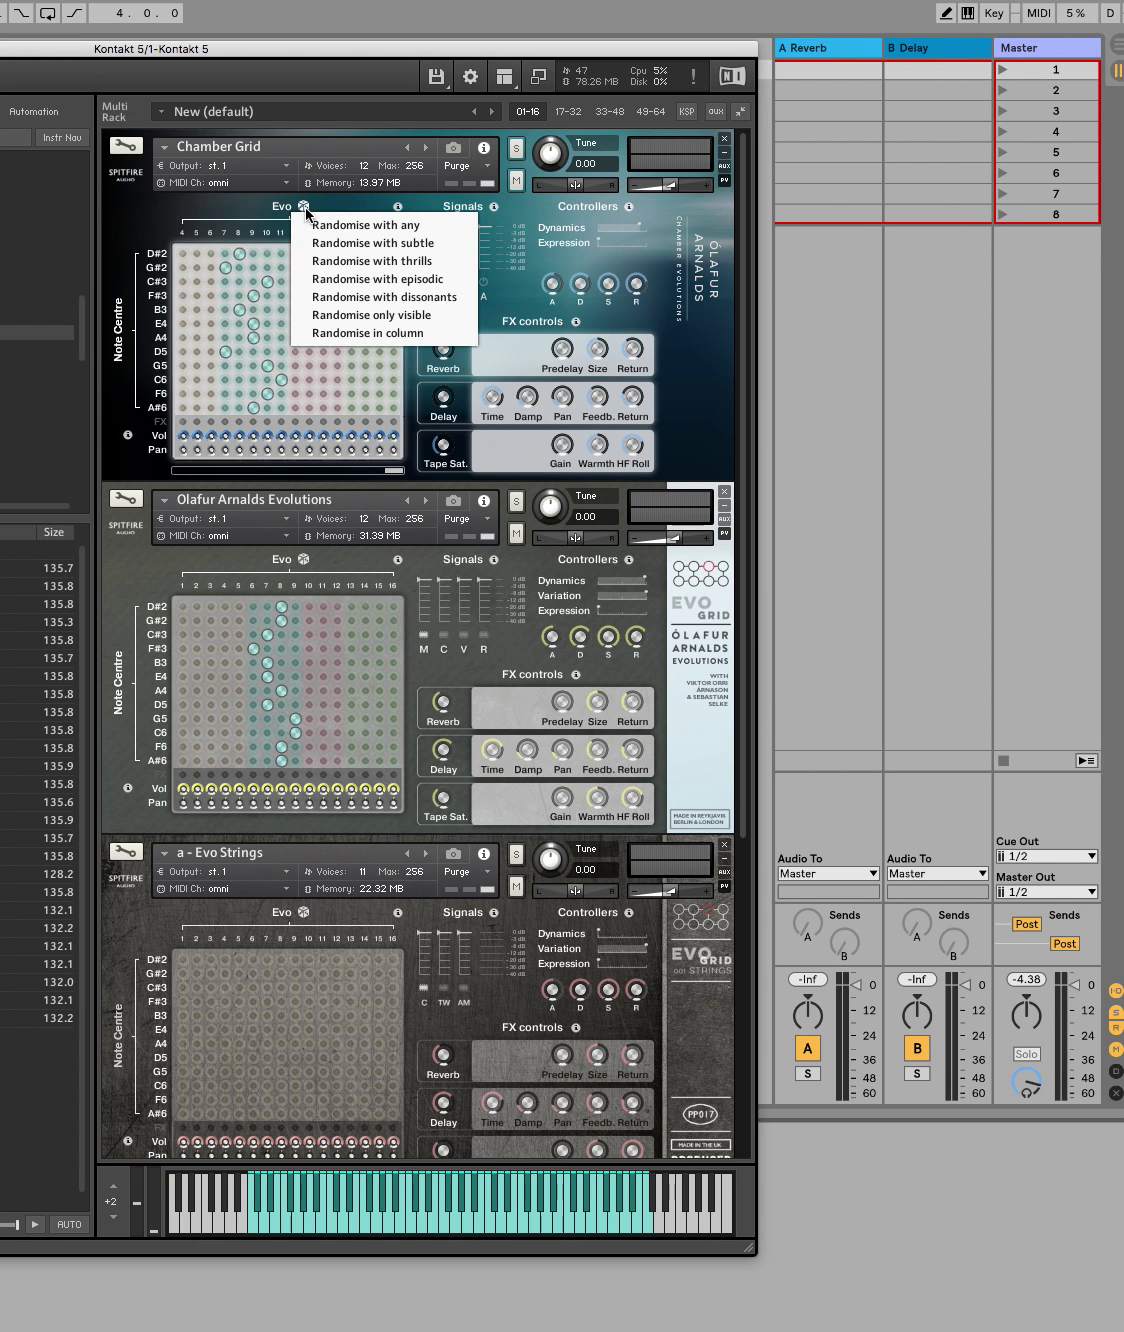
left_click(355, 225)
left_click(298, 557)
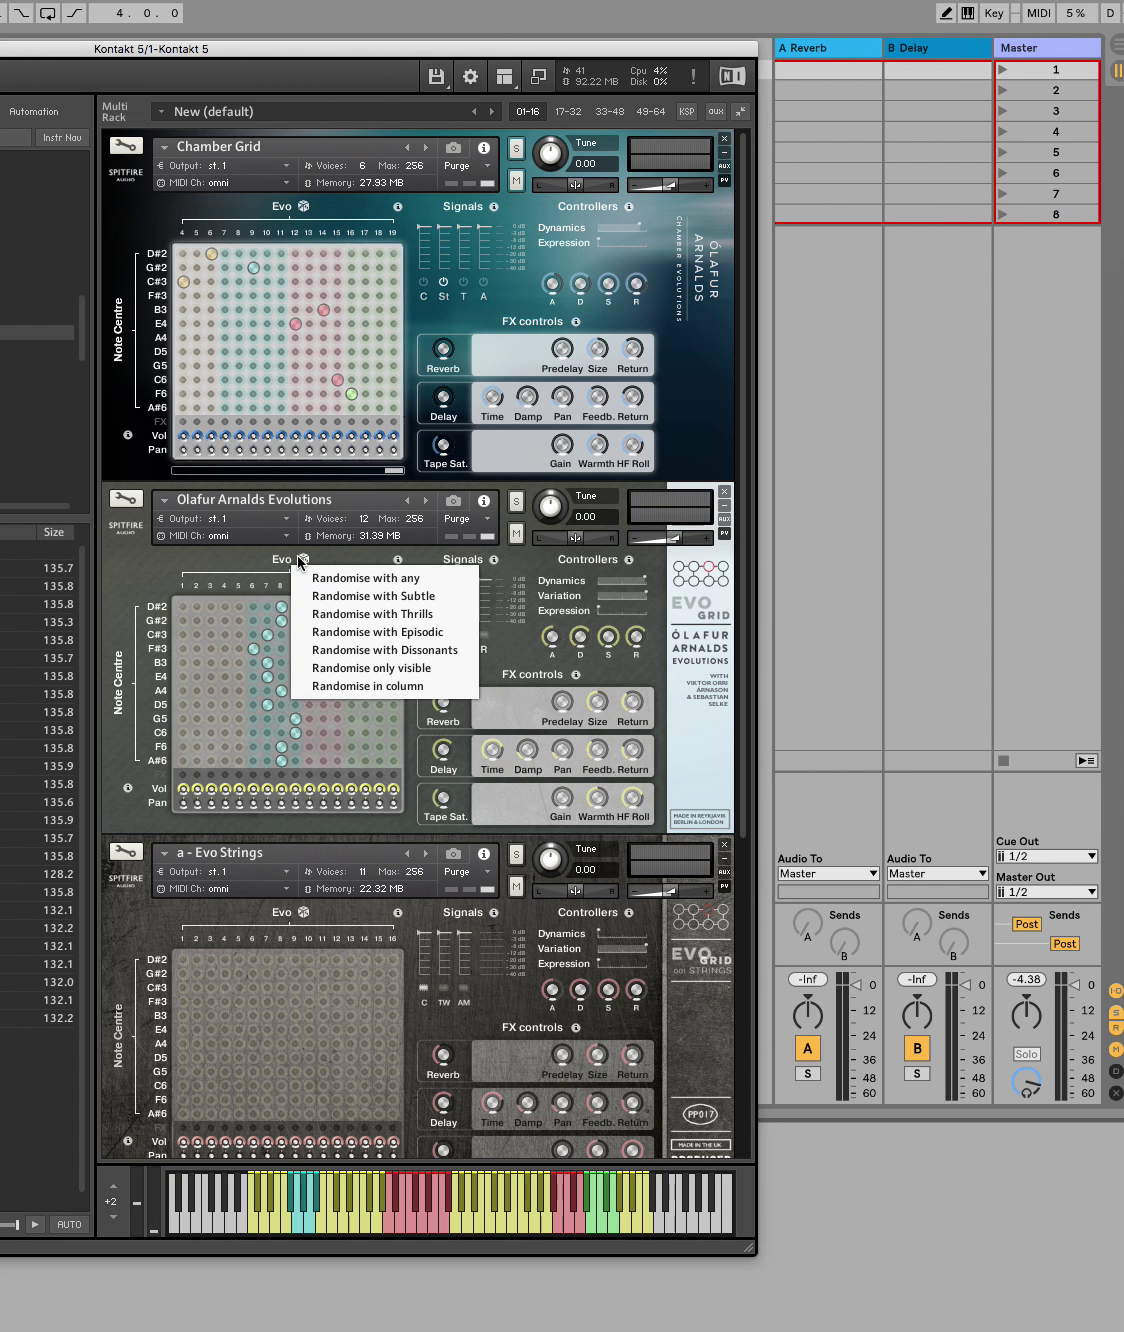
left_click(310, 574)
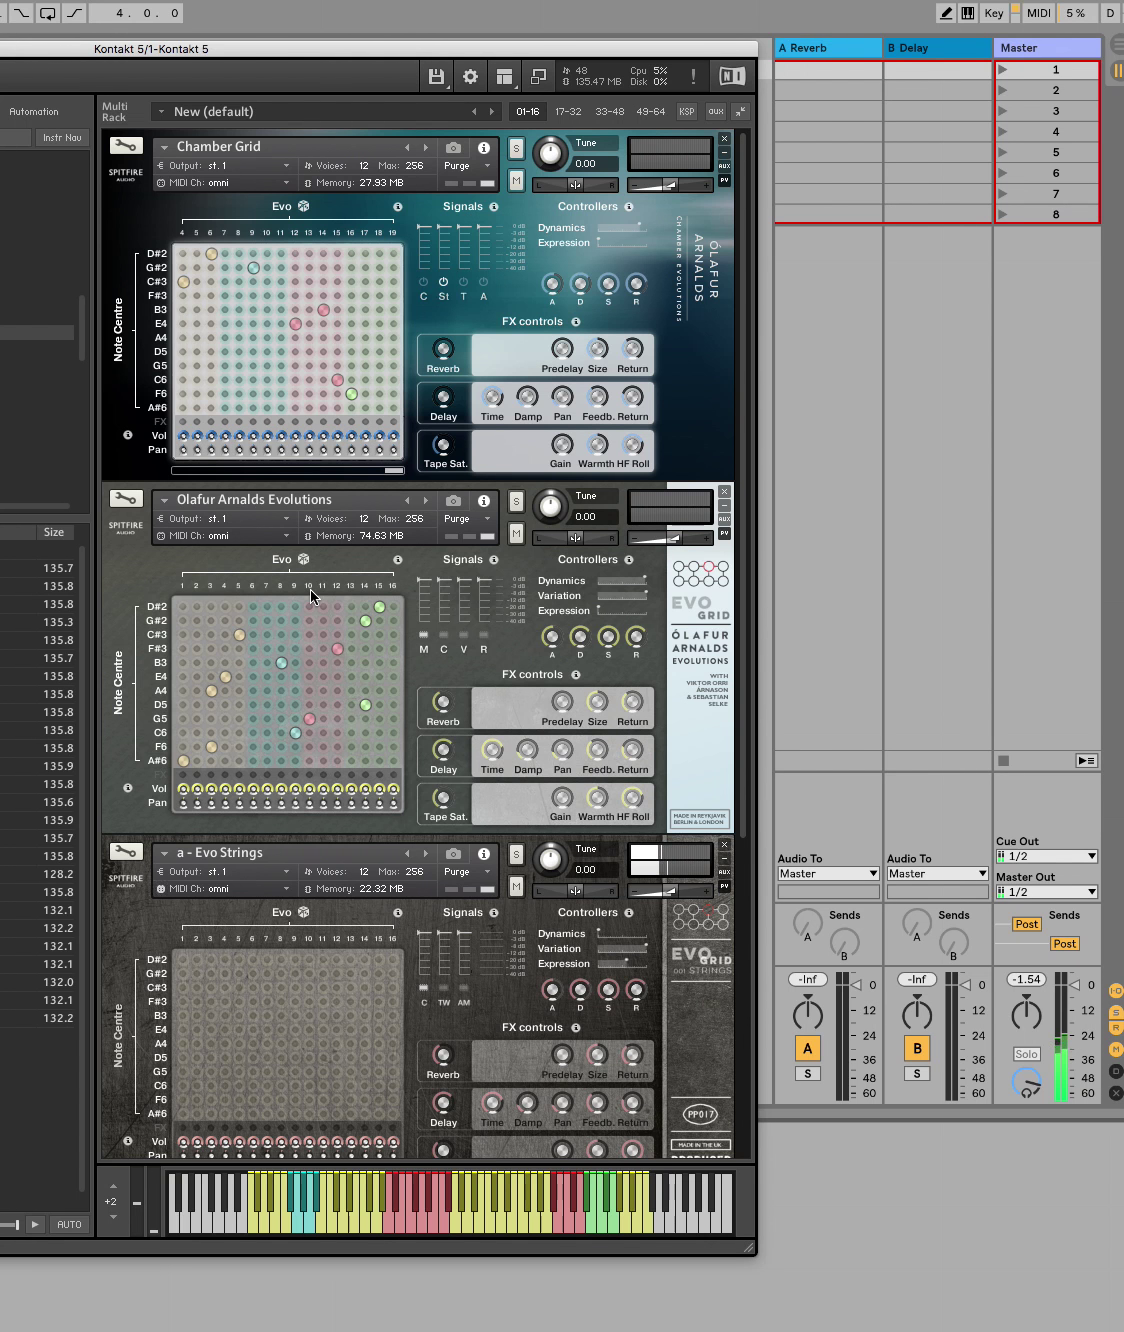
scroll(310, 589, "down", 5)
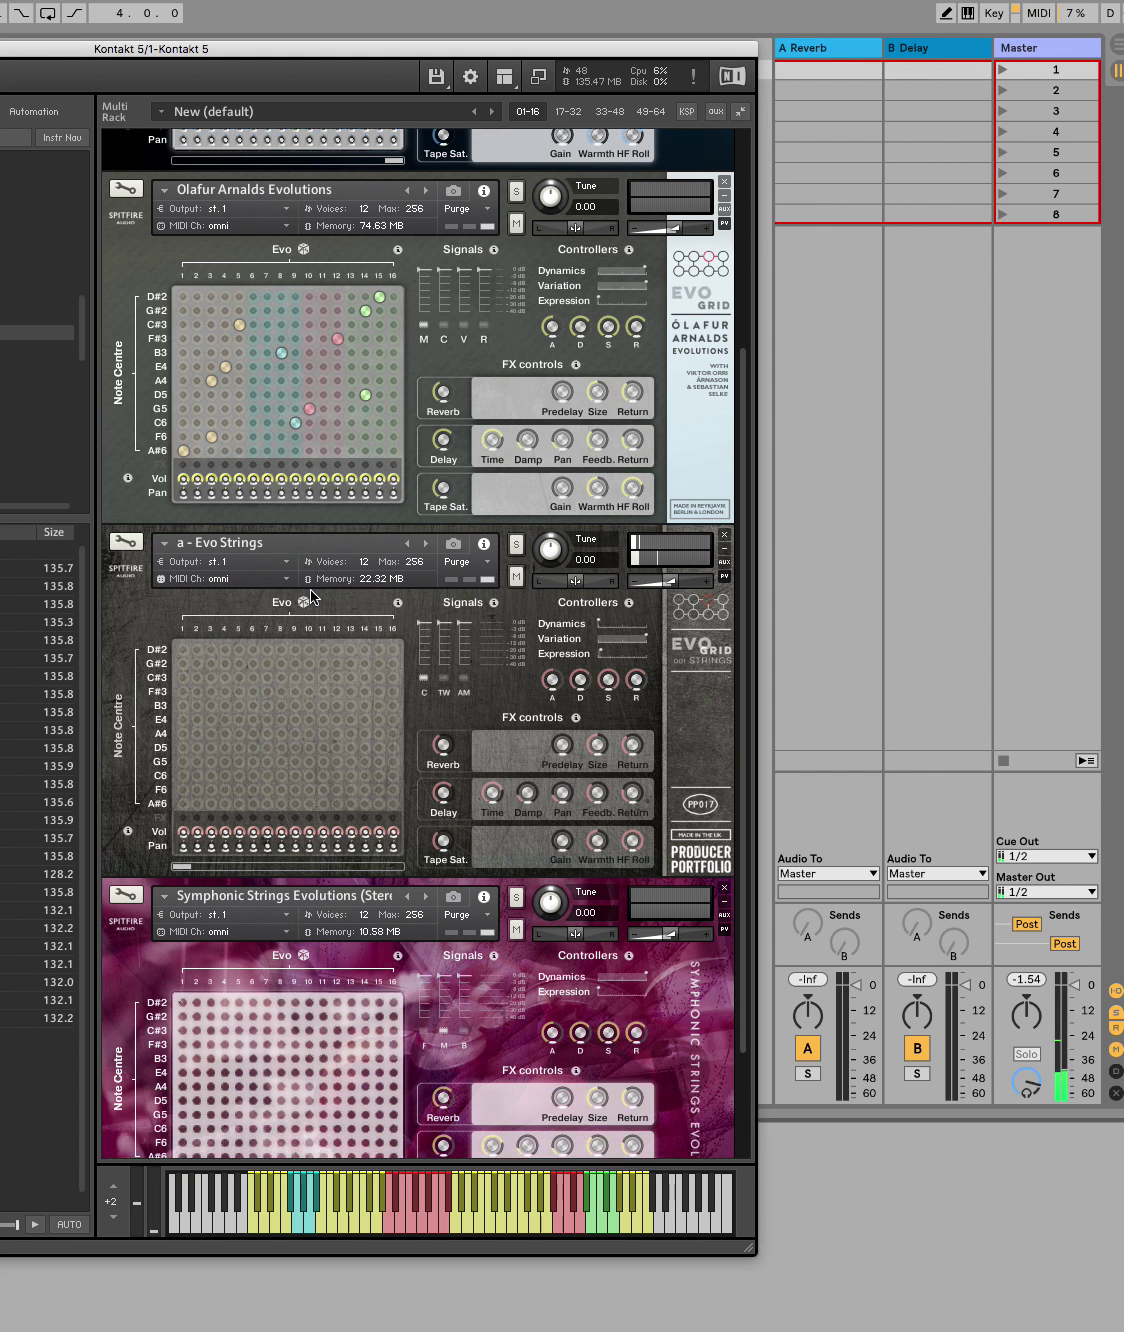
scroll(311, 596, "down", 2)
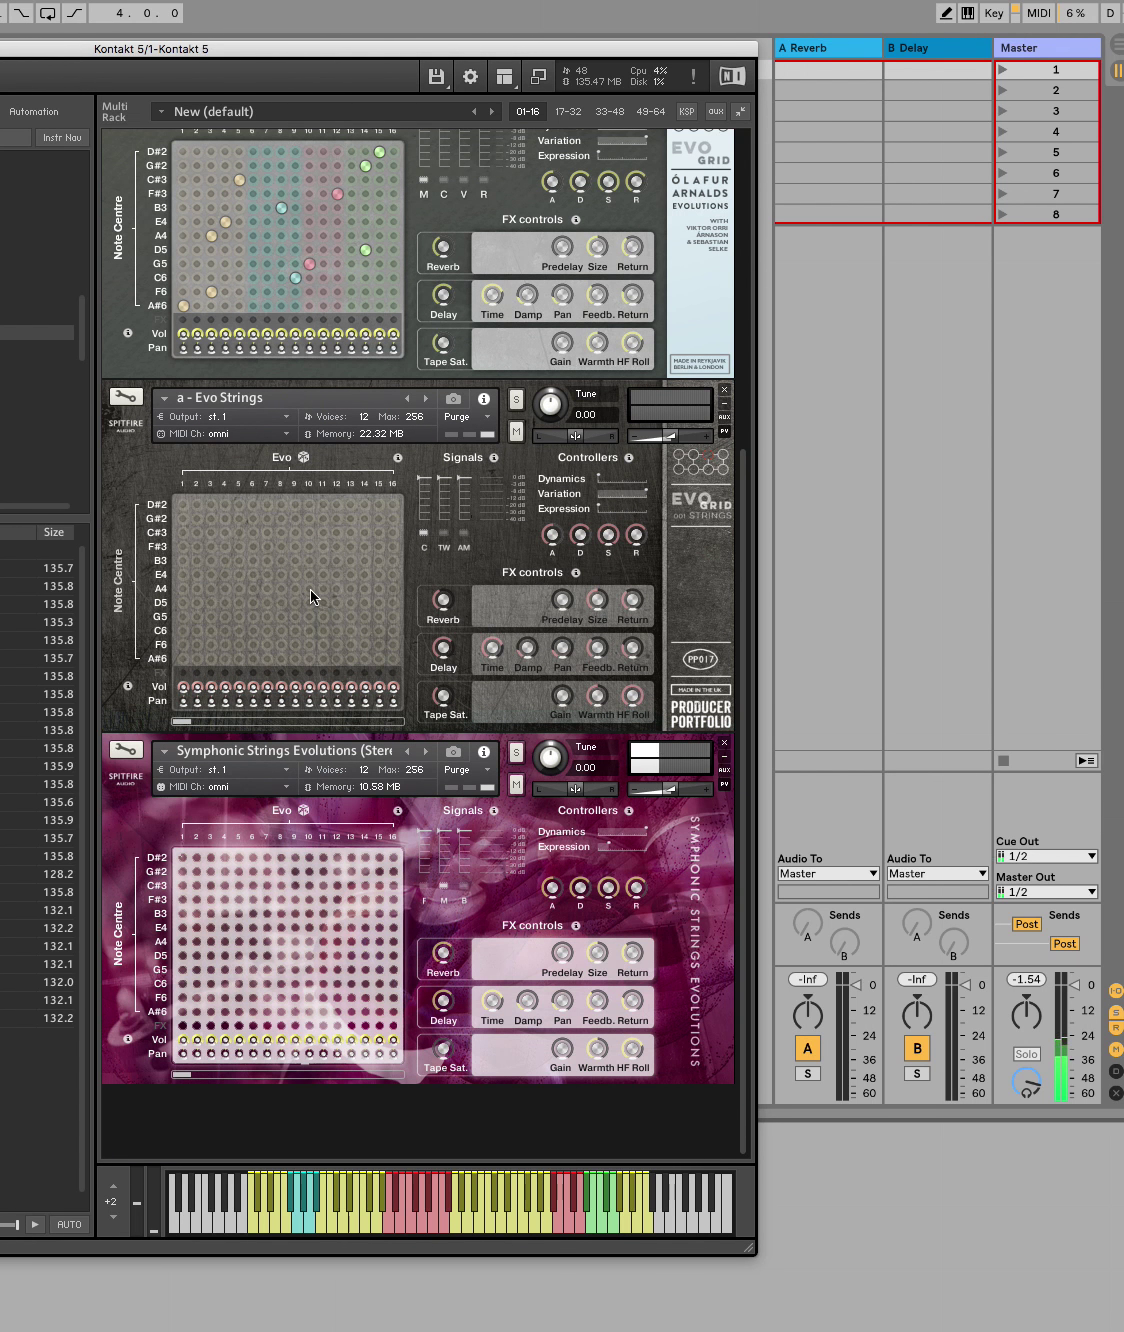